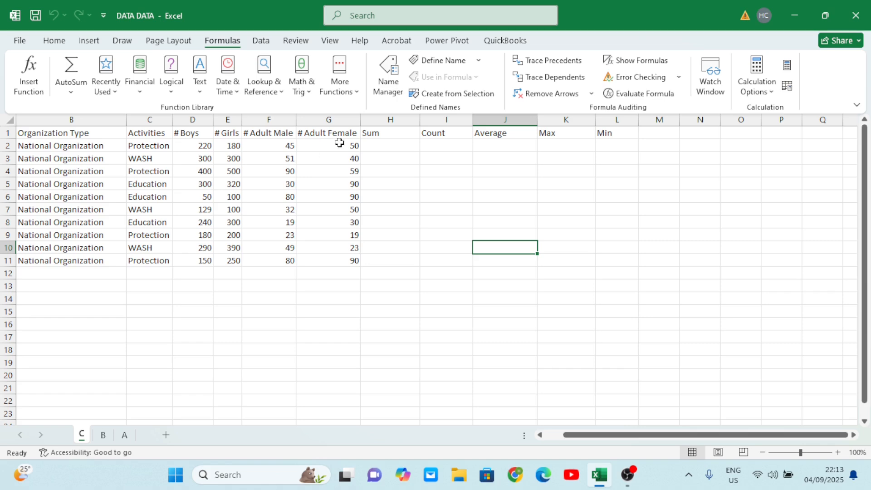
- Use AutoSum to total D2:G2 in cell H2 and fill the formula down the Sum column to row 11
left_click_drag(340, 143, 192, 144)
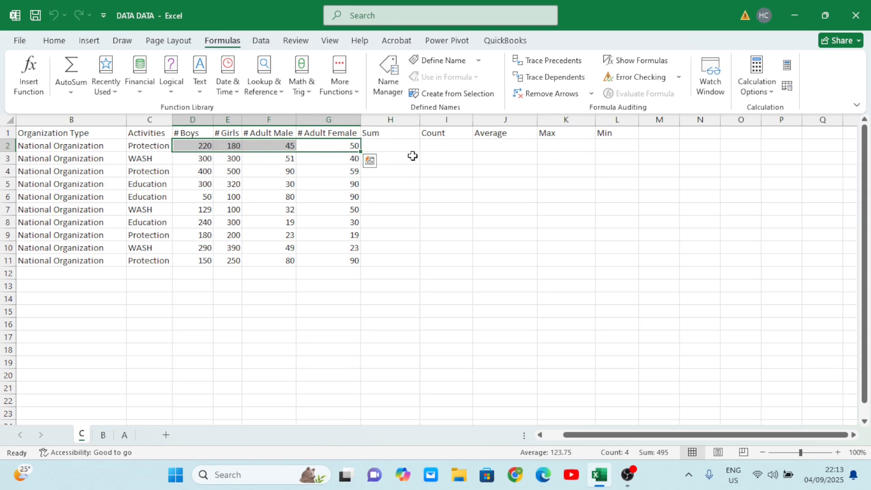
left_click(387, 145)
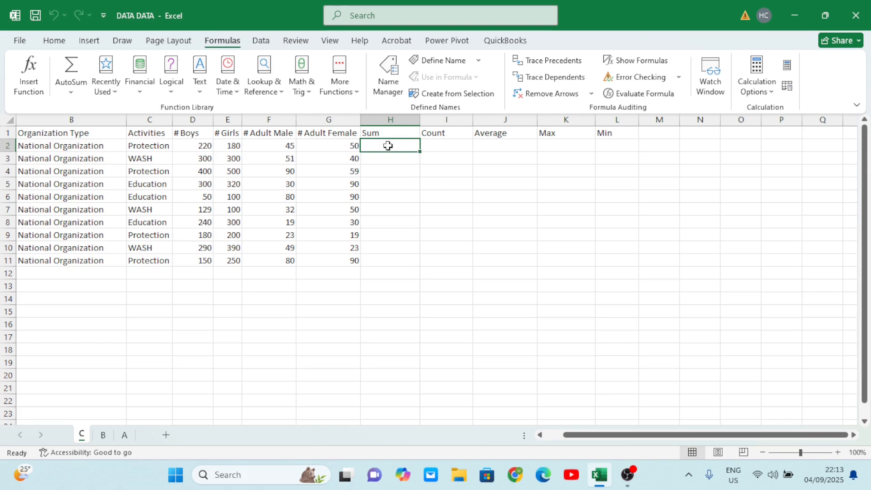
left_click(71, 92)
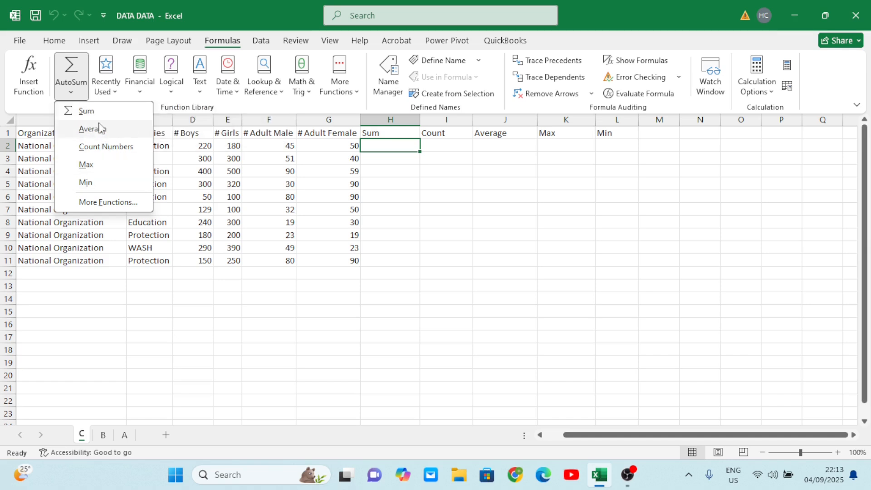
left_click(87, 111)
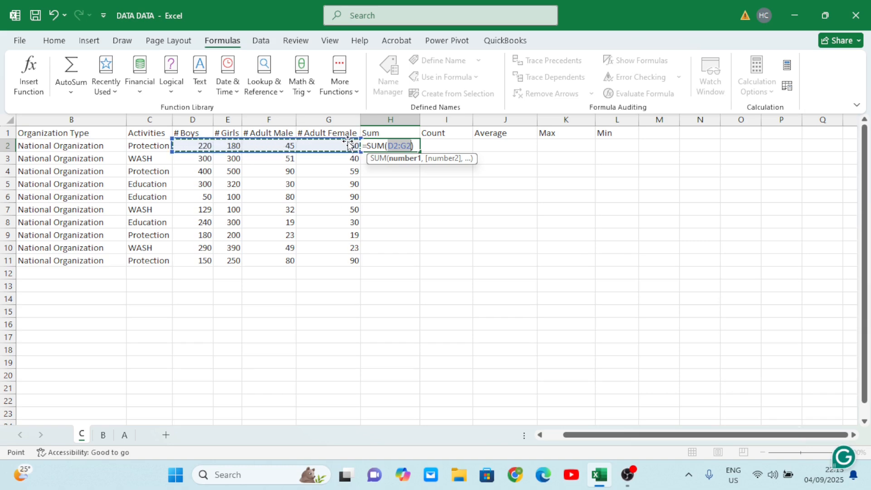
key("Tab")
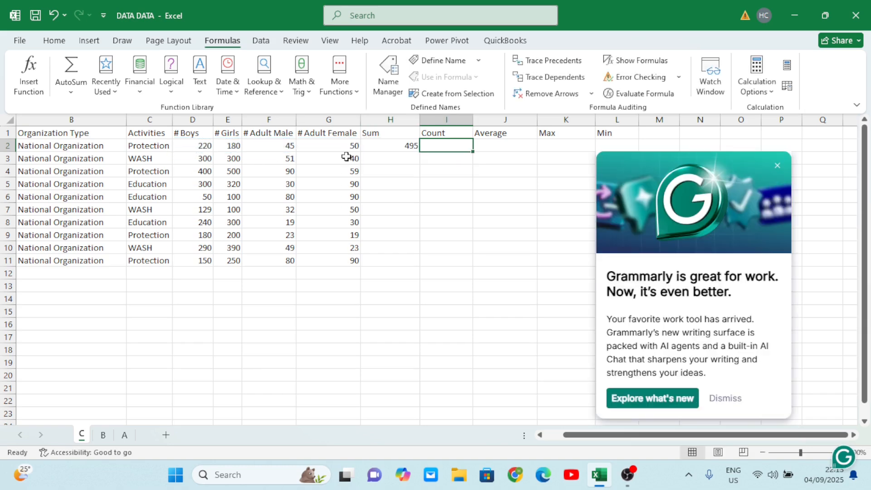
left_click(397, 145)
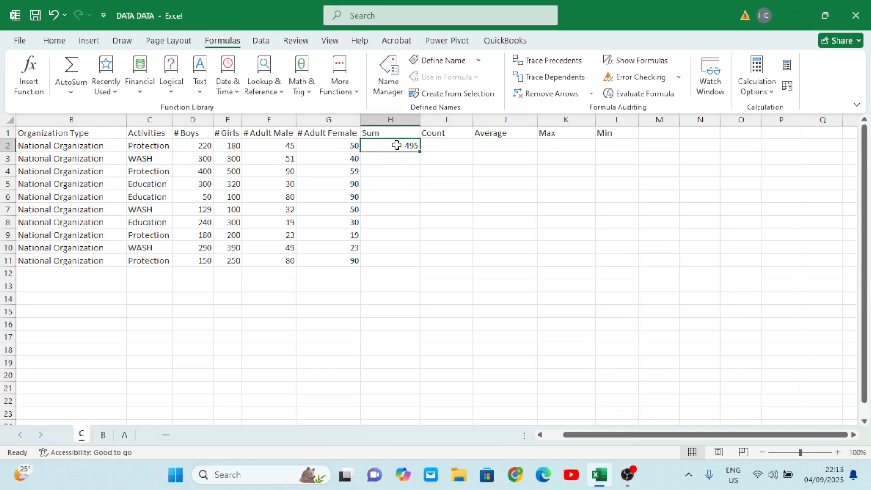
double_click(419, 152)
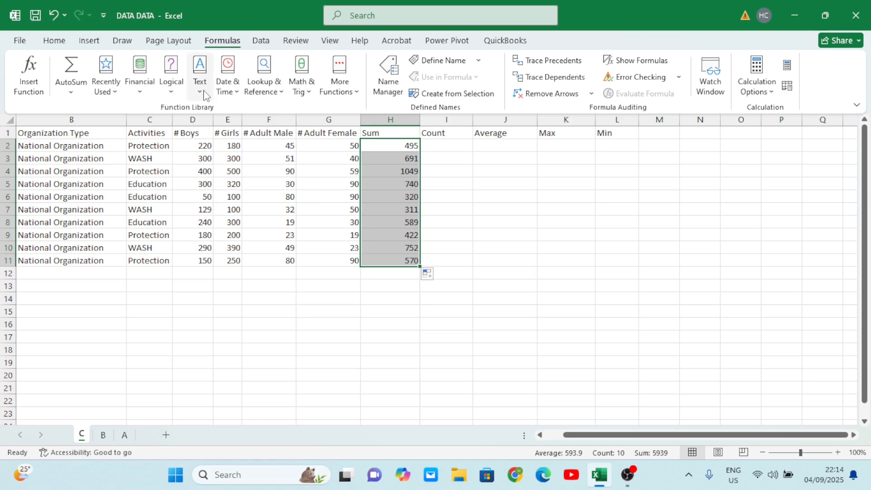
- Show the formula bar and display the Sum formula in cell H4
left_click(54, 41)
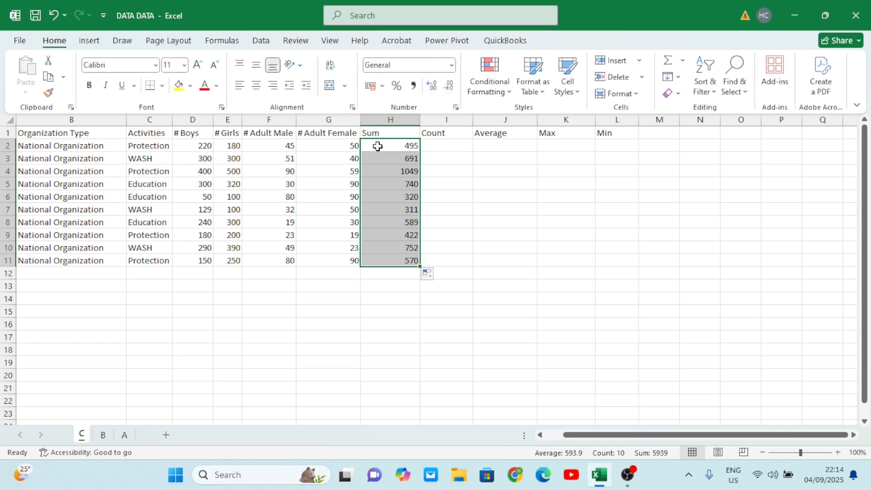
left_click(330, 43)
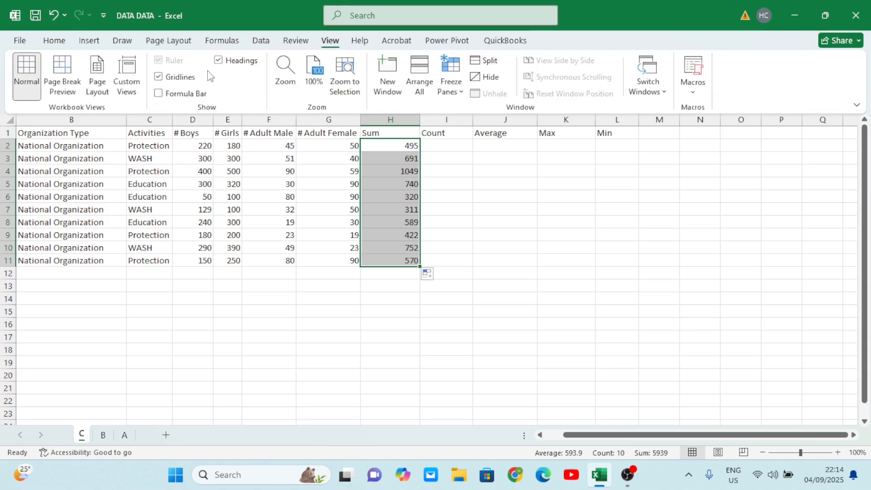
left_click(159, 93)
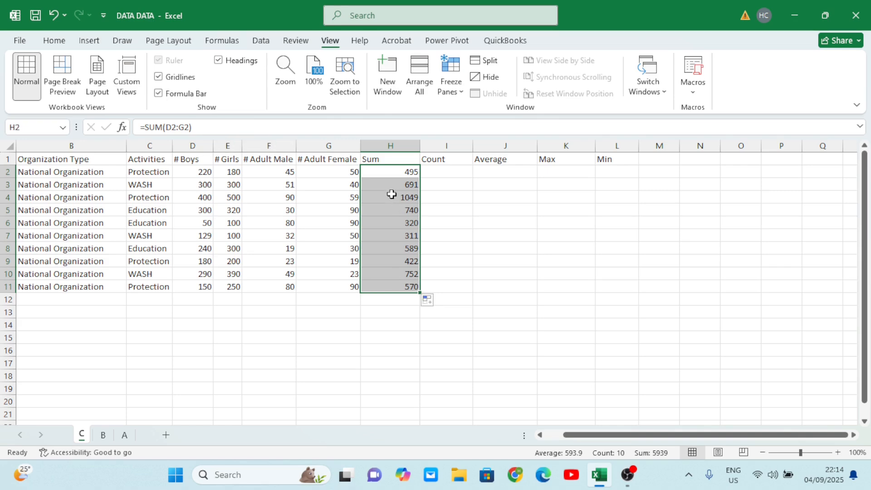
left_click(391, 194)
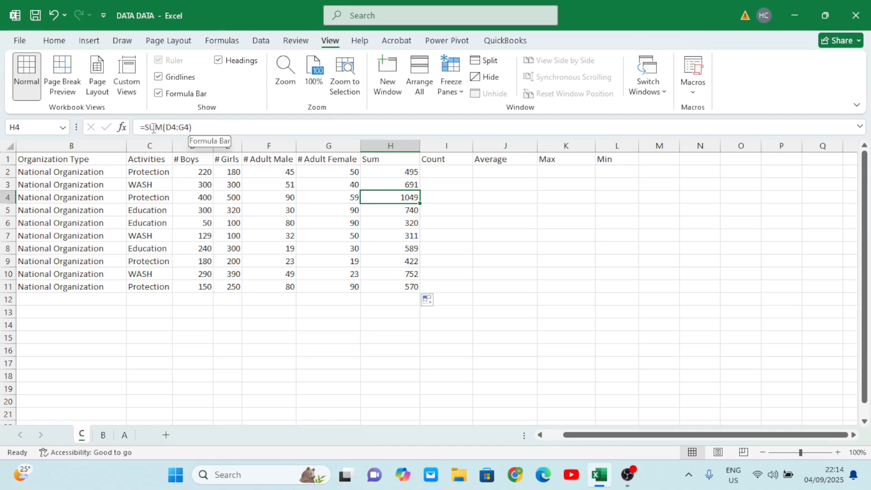
left_click(462, 221)
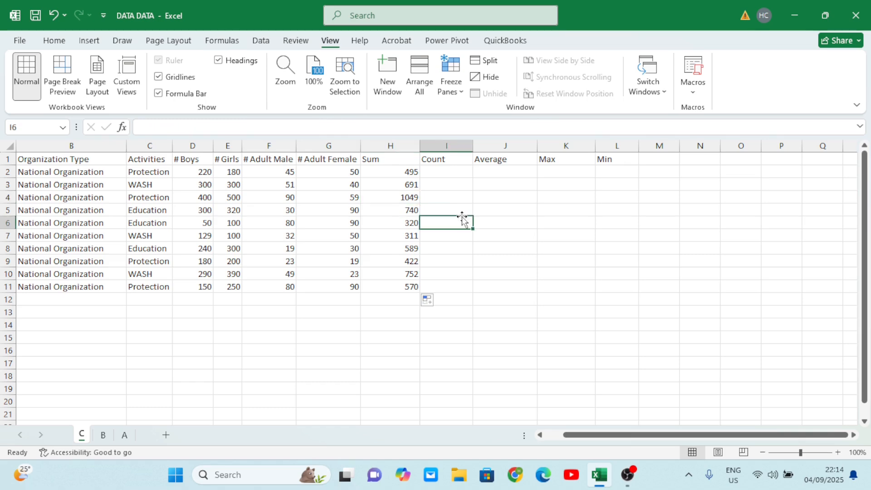
left_click(441, 199)
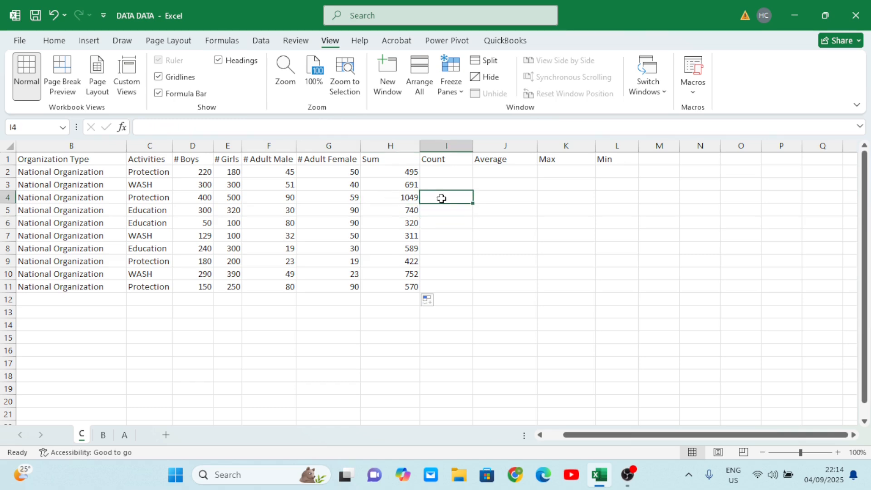
type("=")
key("BackSpace")
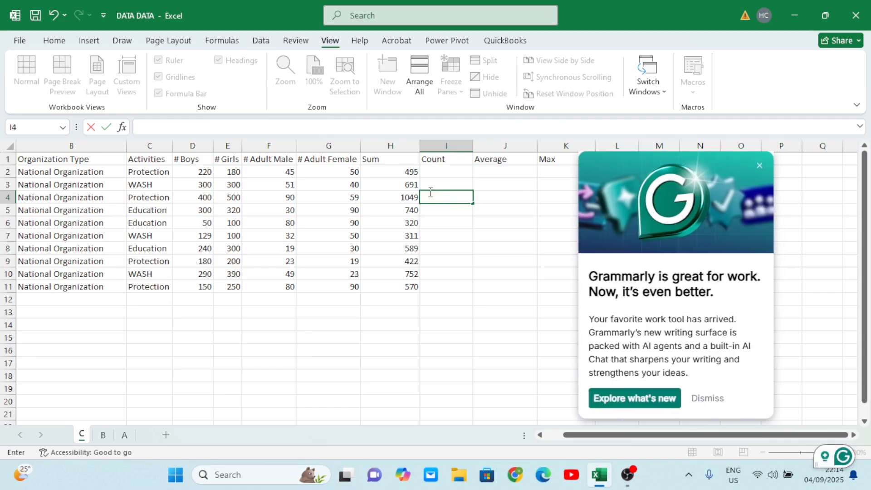
left_click(759, 166)
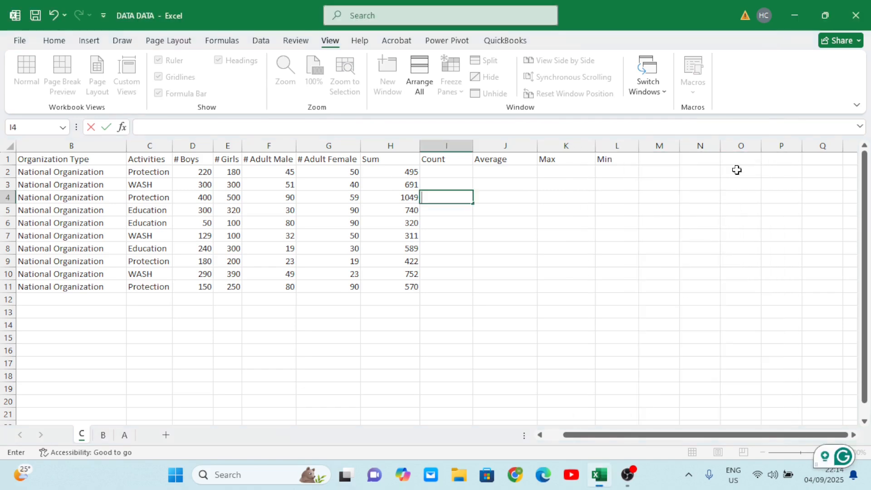
left_click(457, 272)
- Insert a Count Numbers formula for D2:H2 in cell I2 under the Count heading
left_click(452, 169)
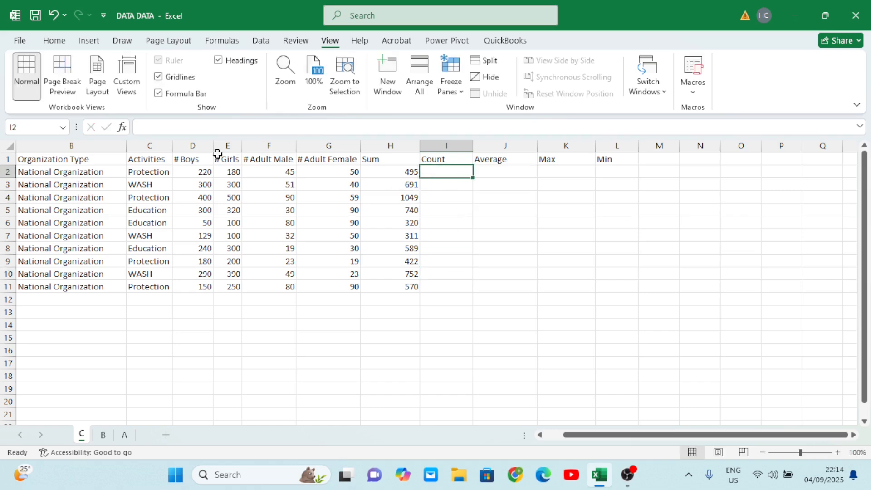
left_click(64, 40)
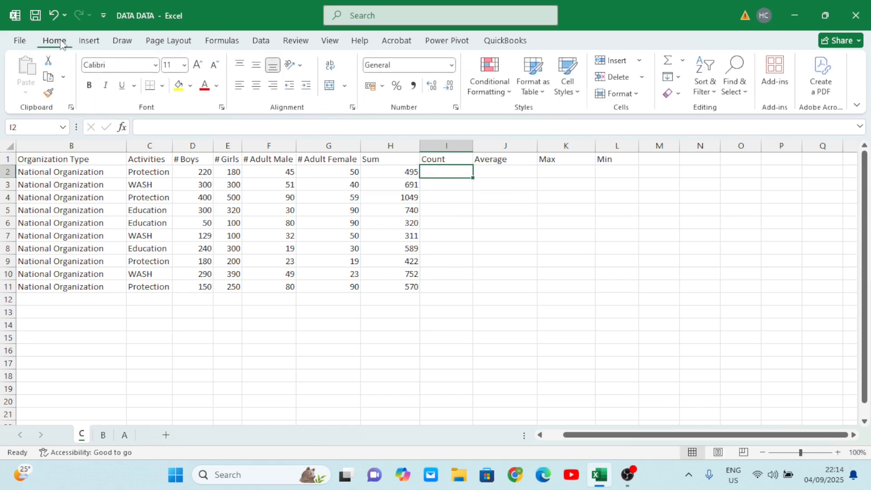
left_click(219, 43)
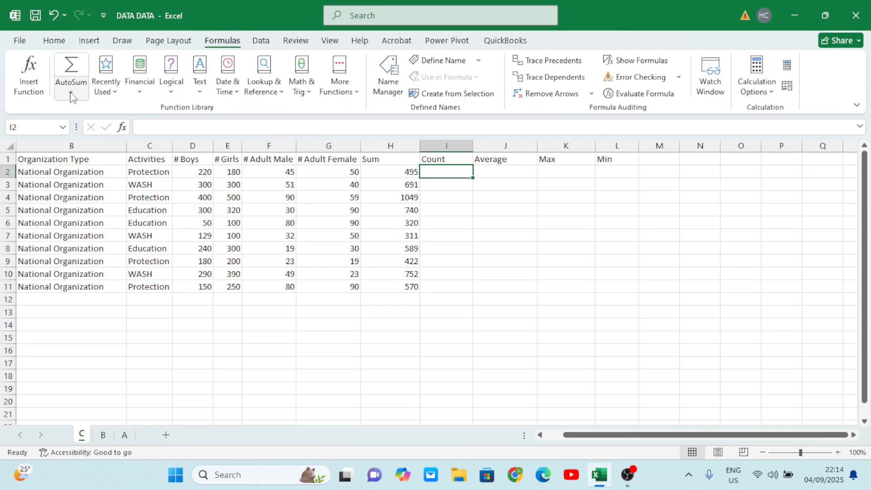
left_click(71, 92)
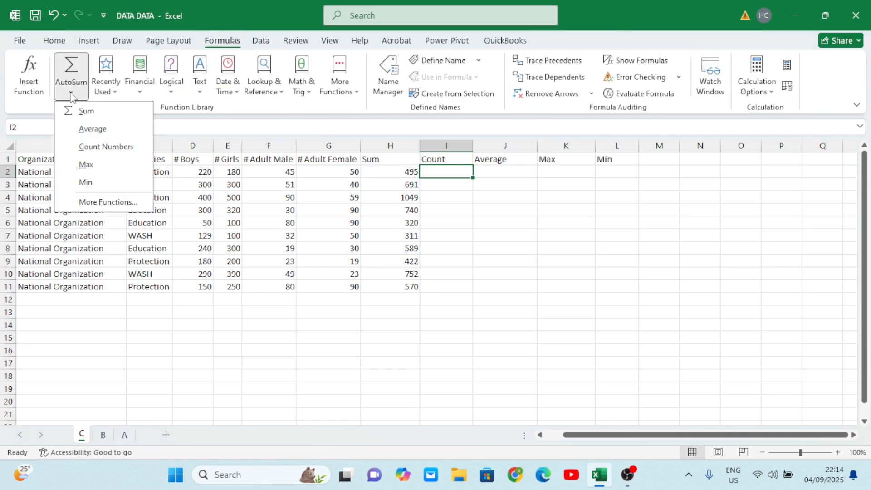
left_click(112, 151)
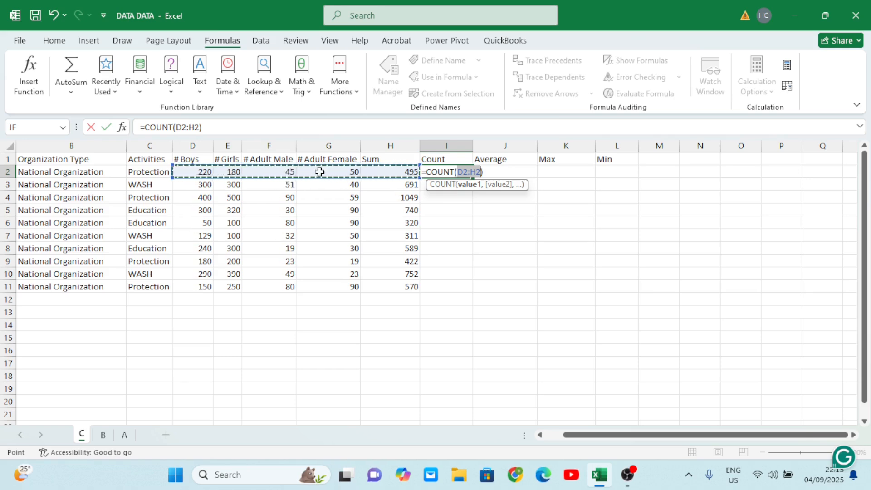
key("Tab")
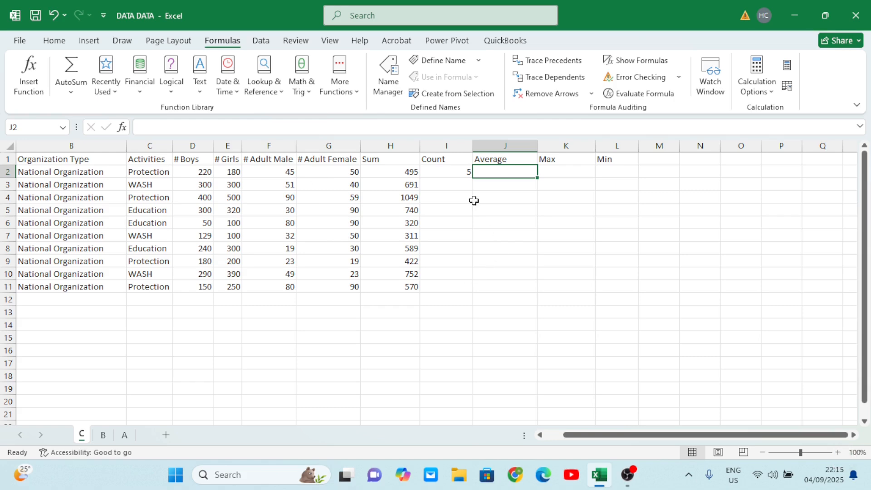
- Fill the COUNT formula from I2 down the Count column to row 11
left_click(462, 172)
left_click(405, 173)
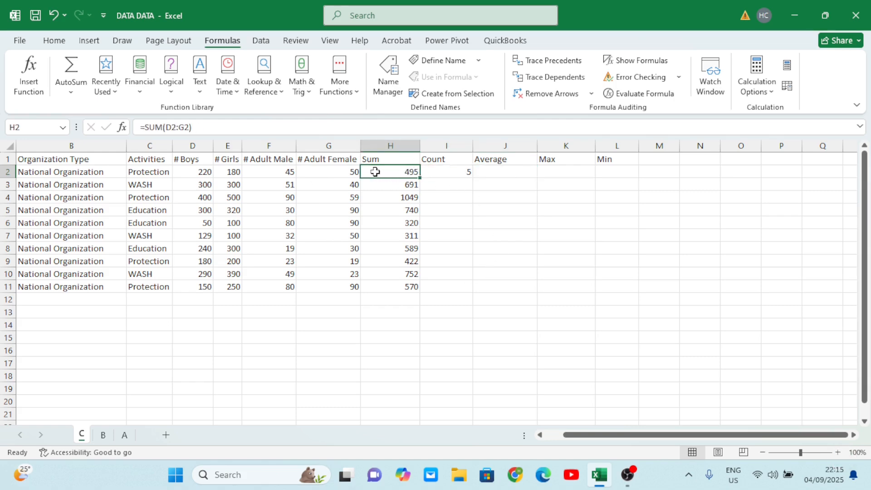
left_click(450, 172)
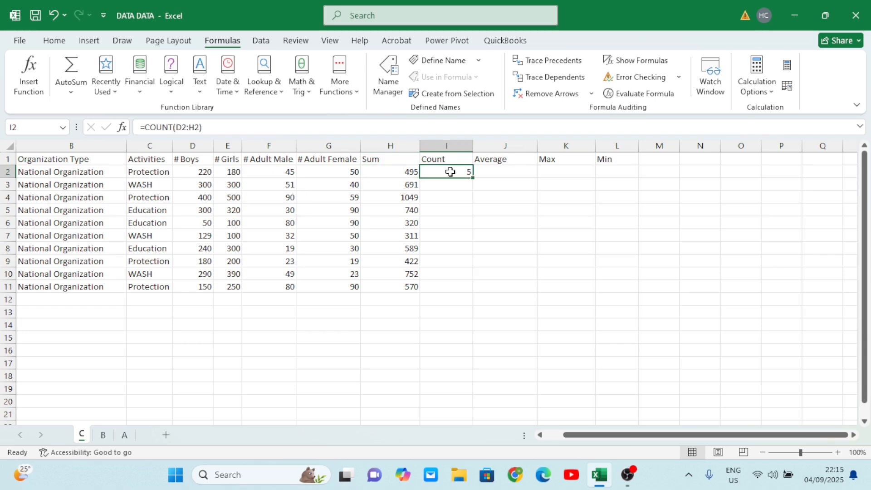
double_click(473, 178)
- Insert an Average formula for D2:I2 in cell J2 and fill it down the Average column to row 11
left_click(515, 174)
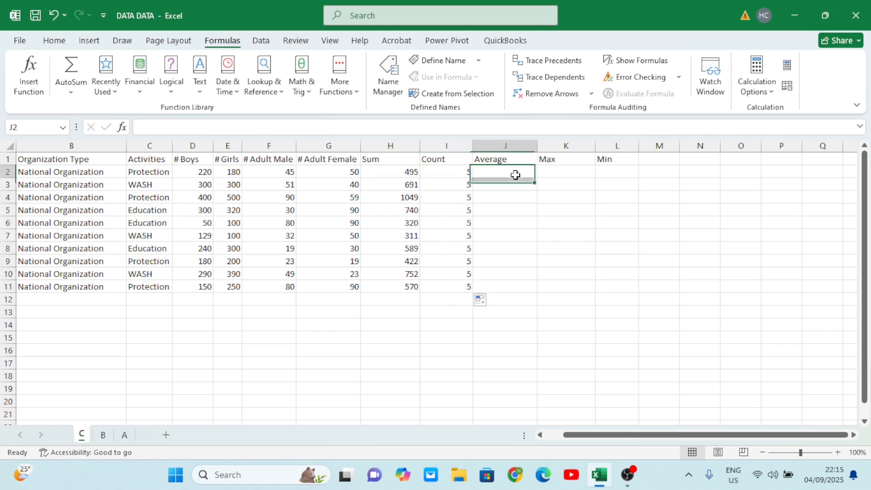
left_click(71, 93)
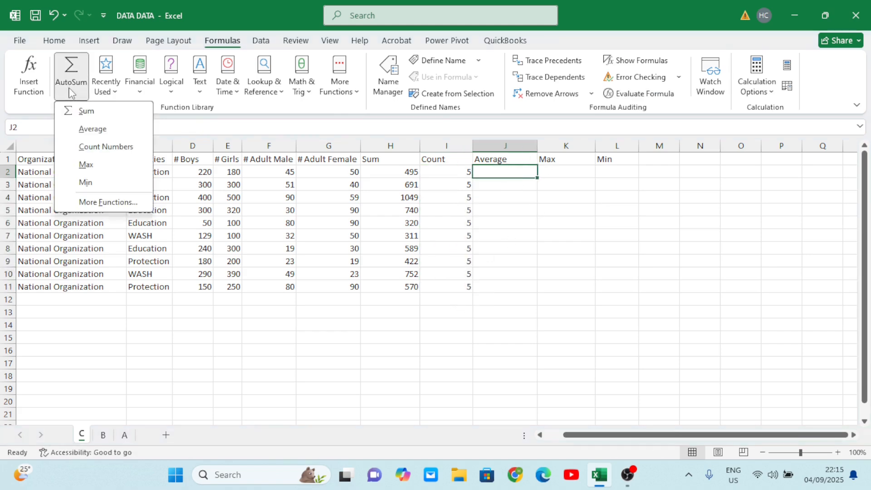
left_click(107, 132)
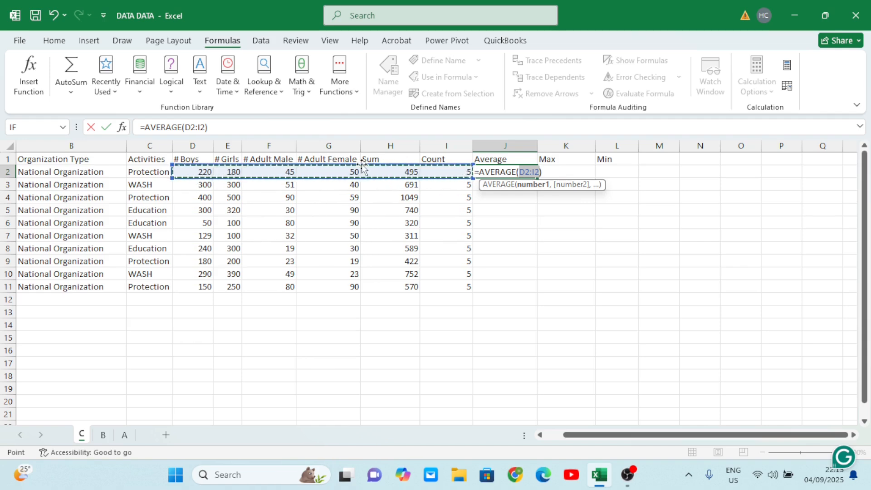
key("Tab")
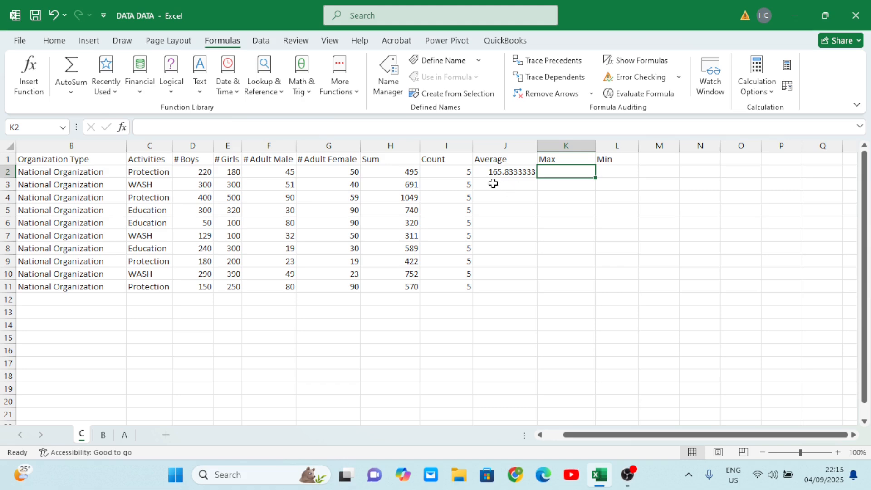
left_click(502, 171)
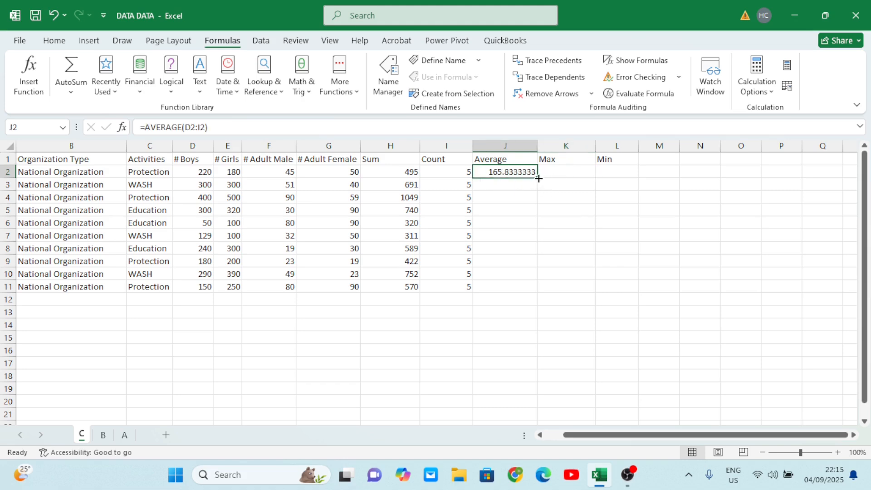
double_click(538, 178)
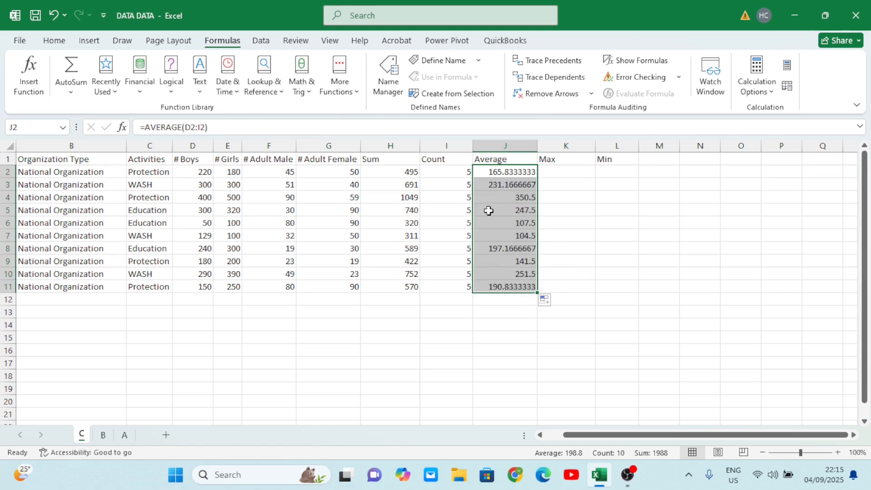
- Examine the Average formula in J4 and highlight row 4 to review the values it covers
left_click(526, 197)
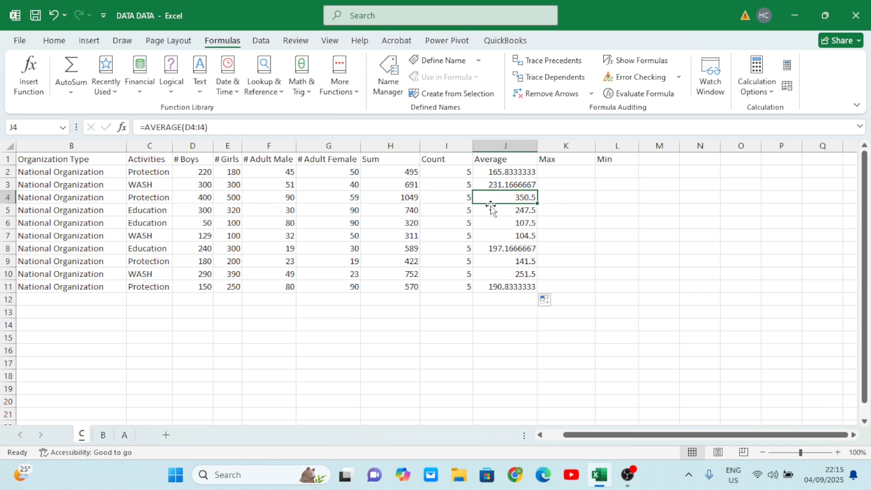
left_click(8, 223)
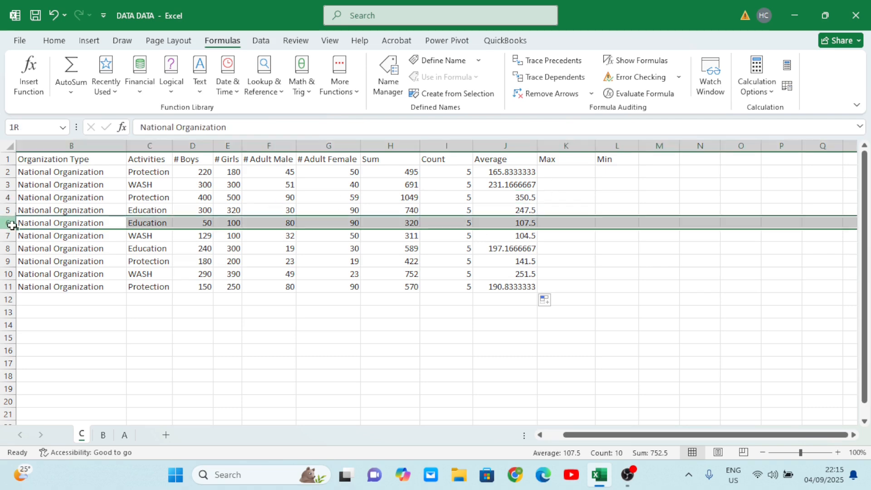
mouse_move(22, 207)
left_mouse_down()
mouse_move(8, 210)
mouse_move(44, 208)
mouse_move(11, 197)
left_mouse_up()
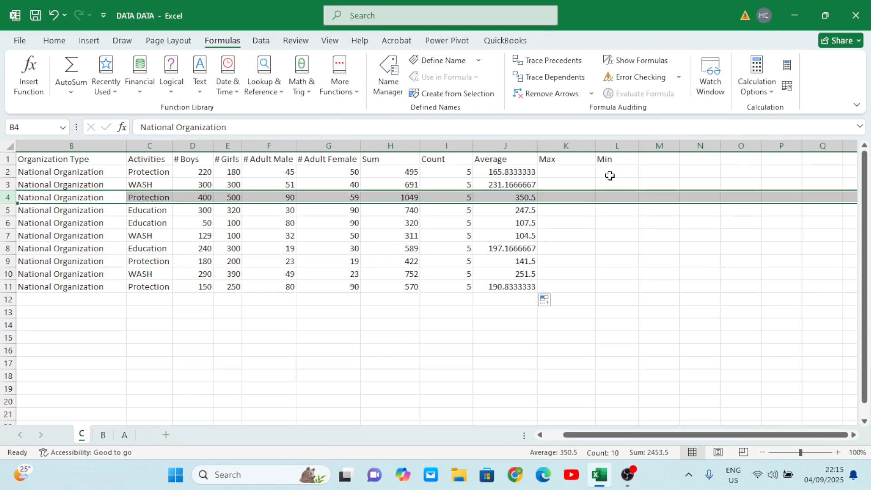
- Insert a Max formula for D2:J2 in cell K2 and fill it down the Max column to row 11
left_click(579, 174)
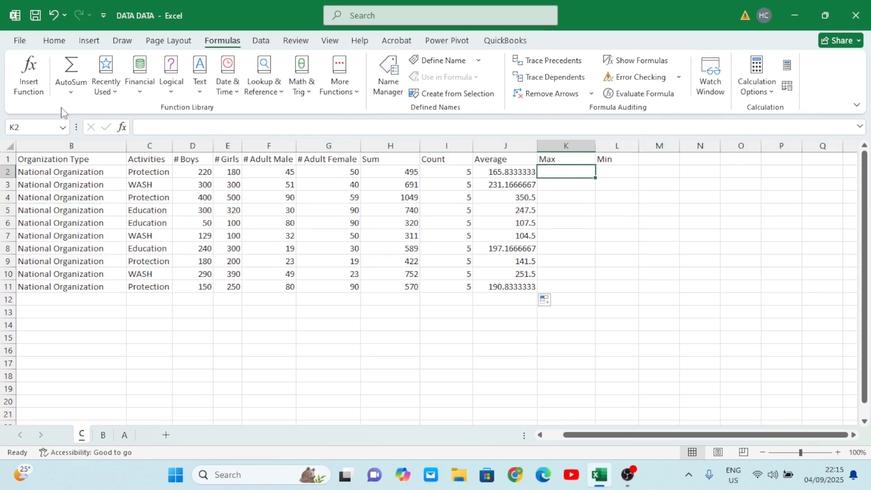
left_click(71, 92)
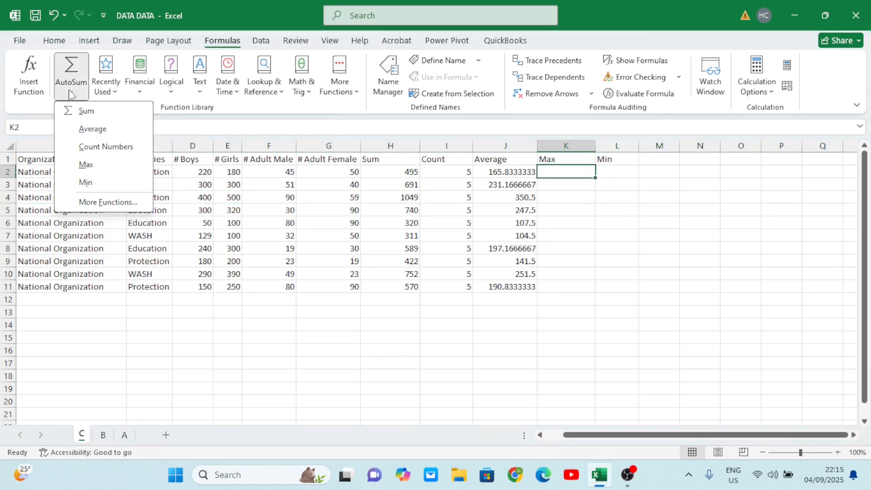
left_click(86, 165)
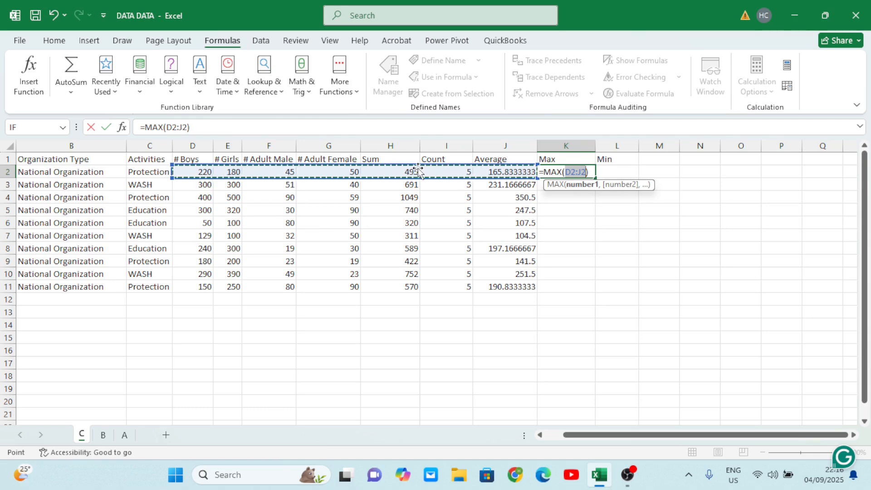
key("Tab")
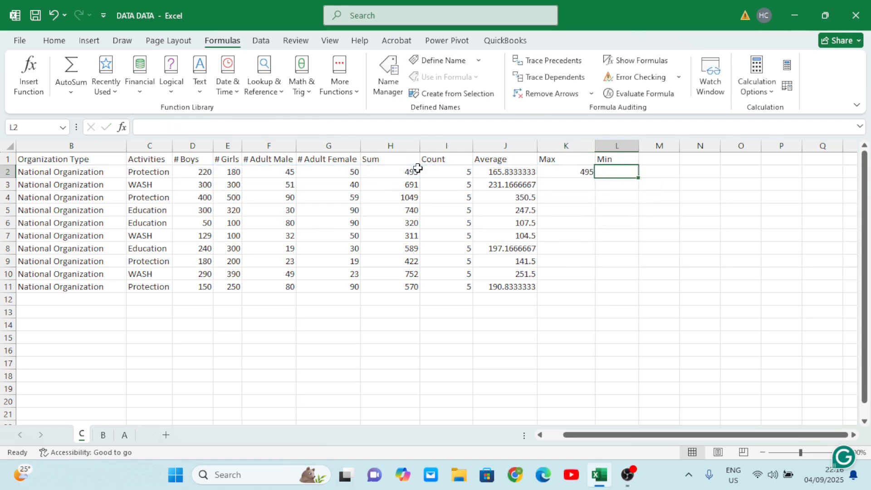
left_click(586, 173)
double_click(595, 180)
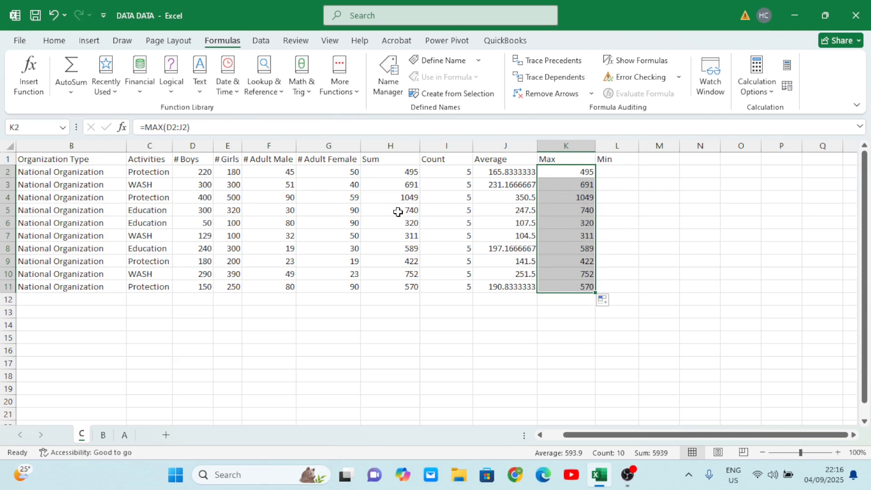
- Highlight rows 5 and 7 in turn to compare their Max results with the other values in each row
left_click(6, 207)
left_click(7, 210)
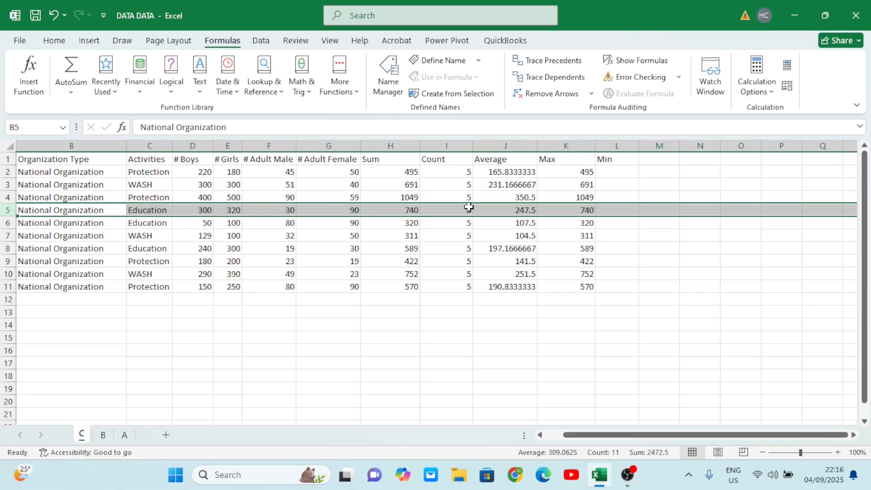
left_click(6, 233)
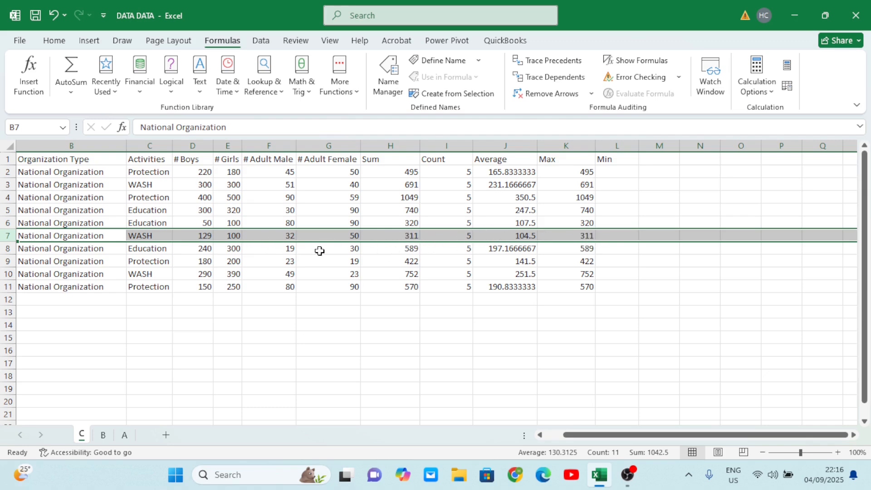
left_click(343, 285)
- Insert a Min formula for D2:K2 in cell L2, fill it down the Min column to row 11, and check L4
left_click(623, 173)
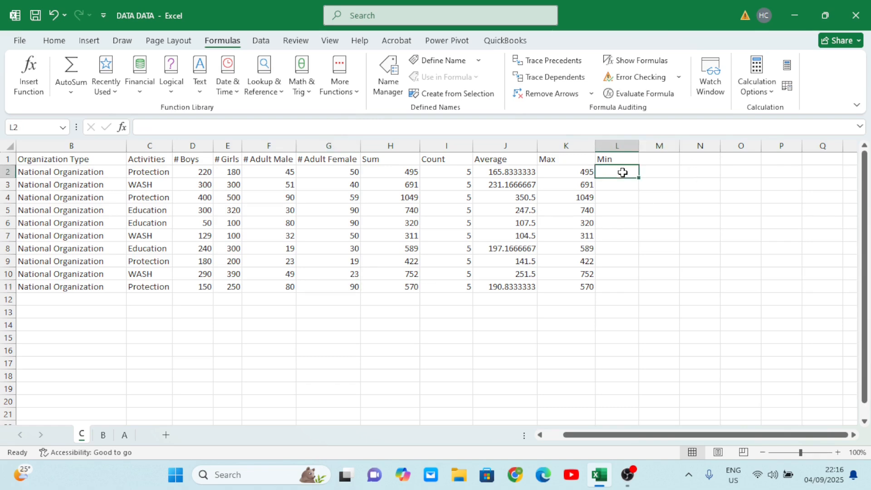
left_click(71, 92)
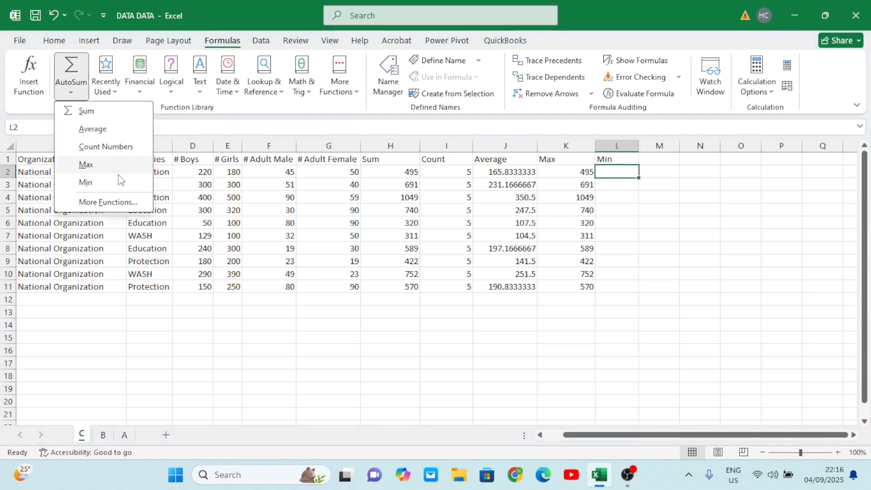
left_click(101, 182)
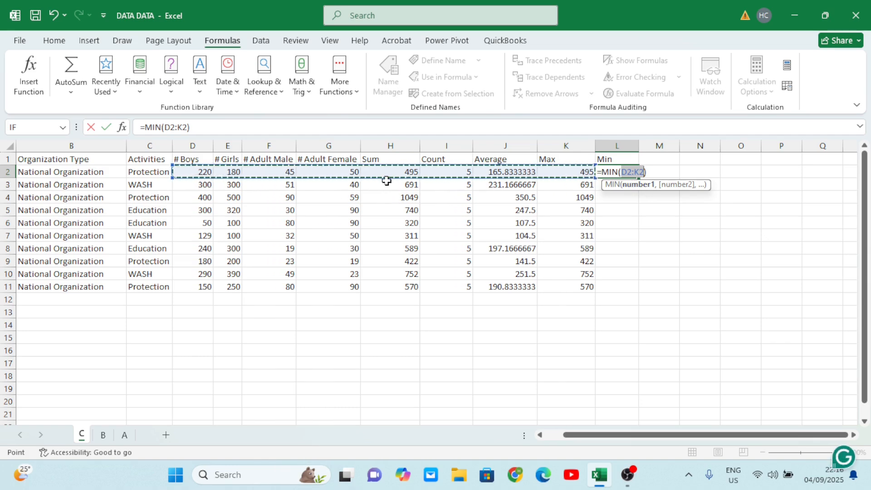
key("Tab")
left_click(613, 171)
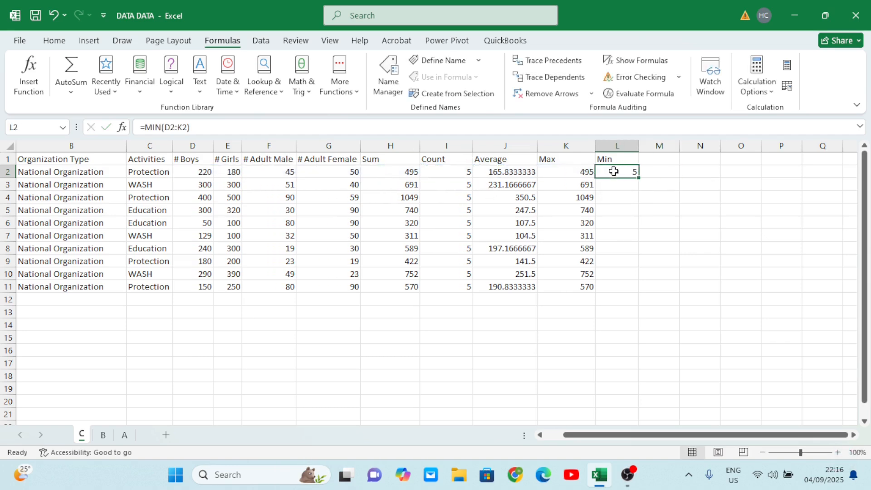
double_click(640, 180)
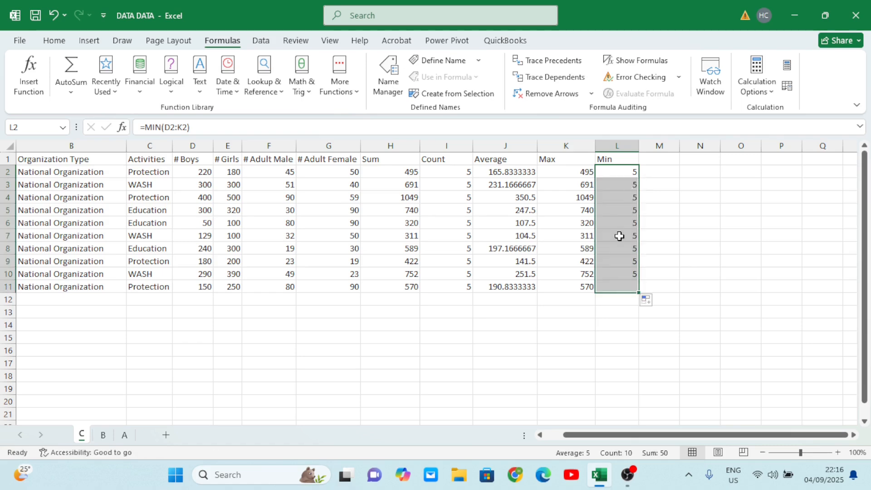
left_click(628, 201)
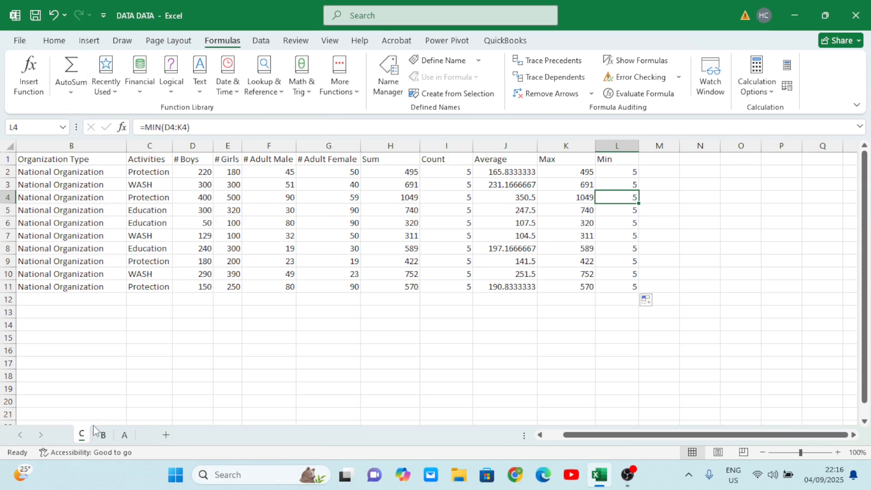
- Switch to sheet B and clear the existing Sum and Count entries in H2:I6
left_click(103, 436)
left_click(330, 299)
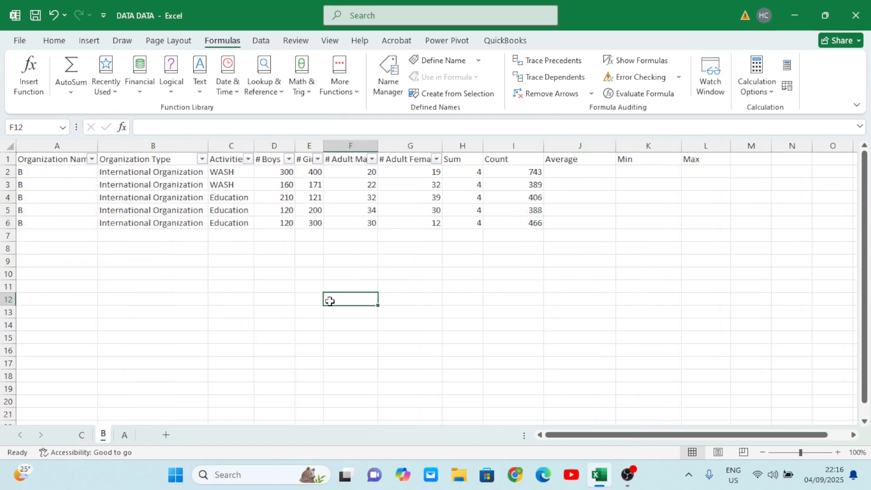
scroll(330, 300, "right", 3)
scroll(139, 182, "left", 3)
left_click_drag(472, 171, 514, 223)
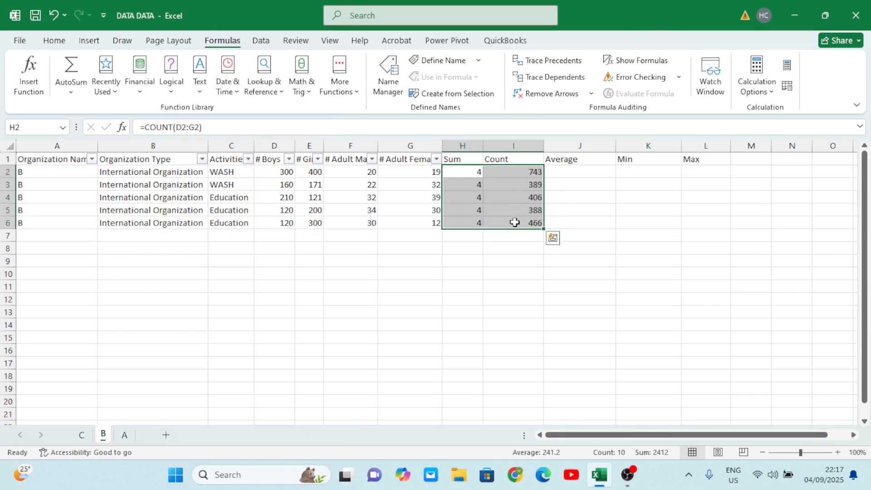
key("Delete")
left_click(580, 325)
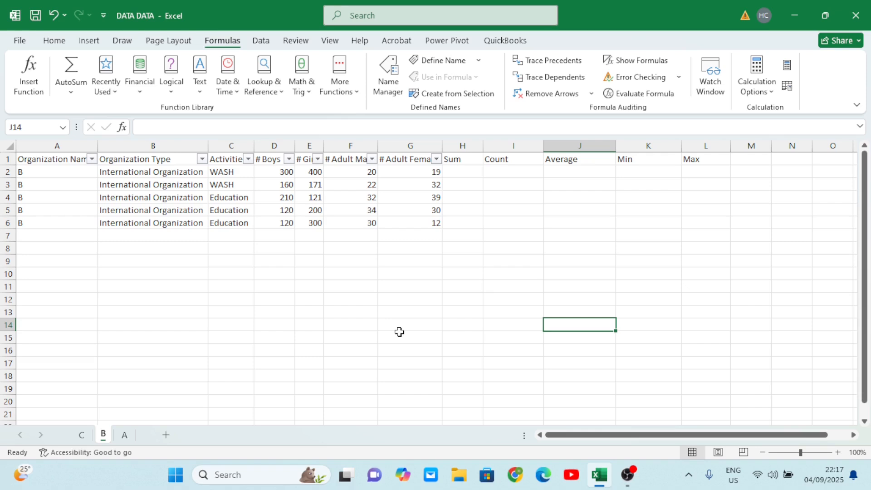
- Use Insert Function to add a SUM of D2:G2 in cell H2 and fill it down the Sum column to row 6
left_click(472, 171)
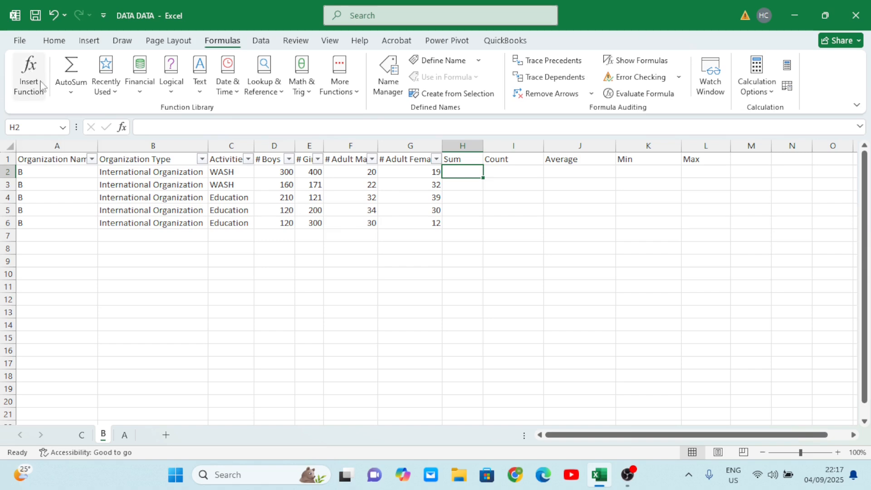
left_click(30, 93)
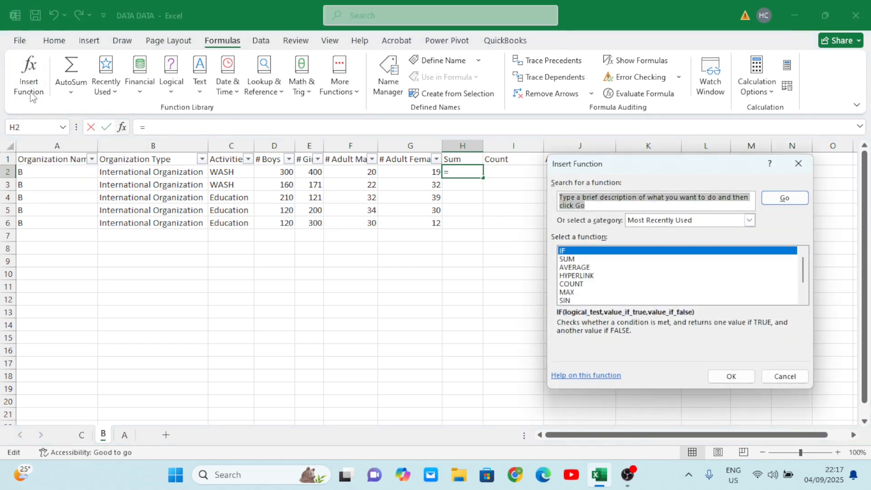
left_click_drag(703, 178, 319, 214)
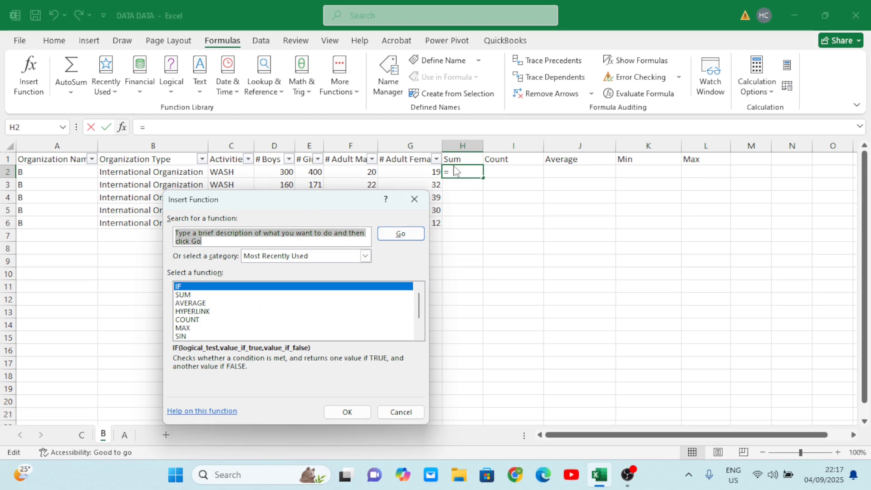
left_click(186, 295)
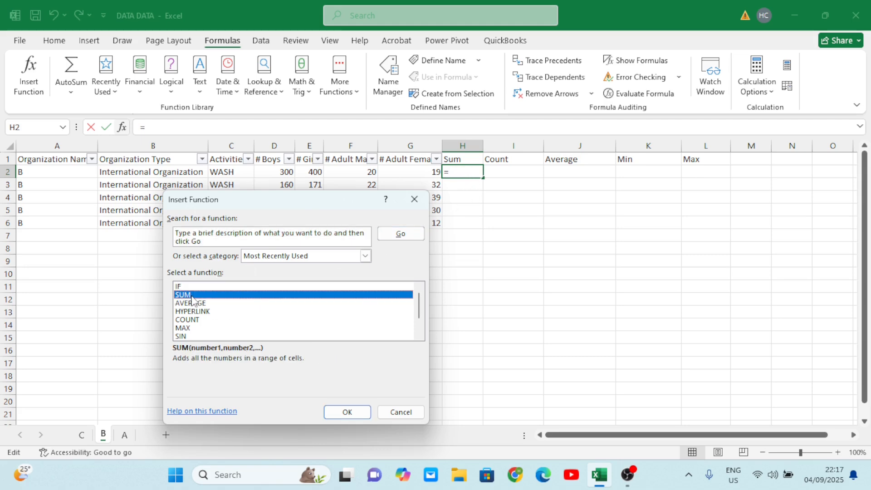
left_click(352, 413)
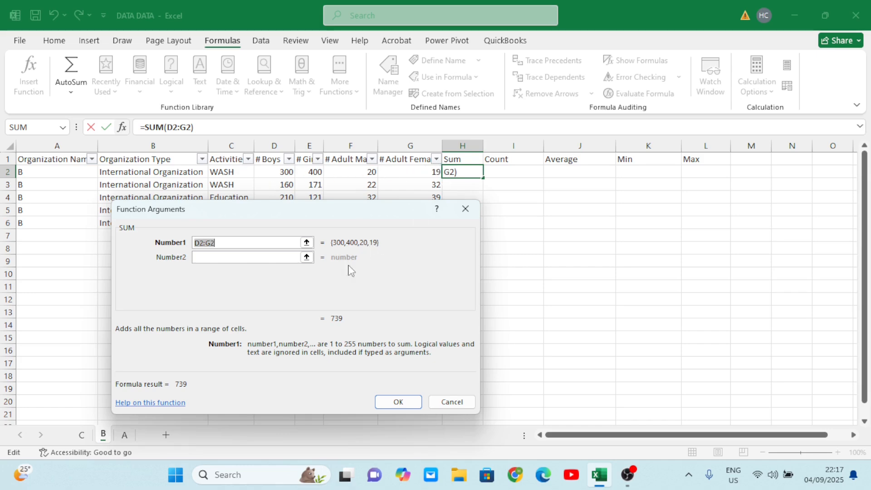
left_click(400, 402)
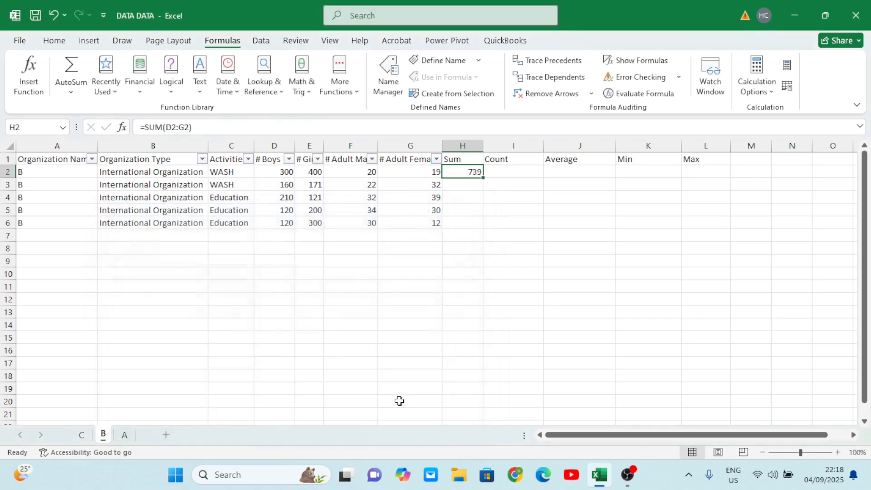
double_click(483, 178)
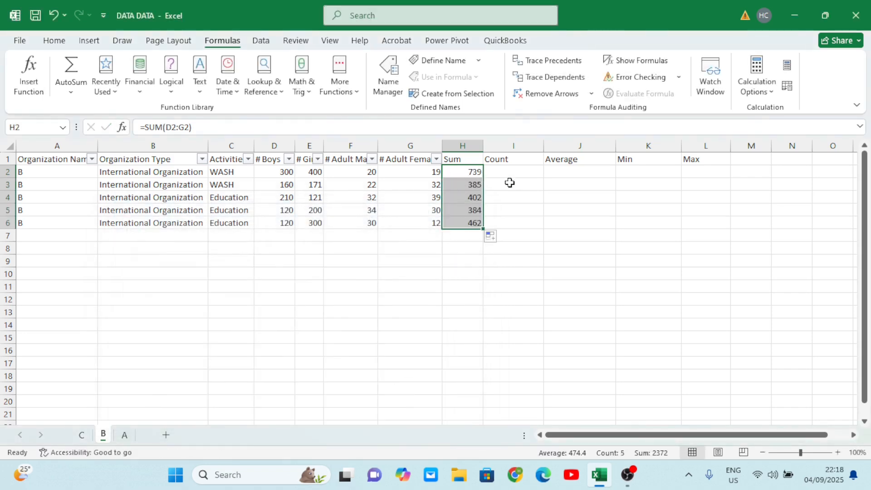
- Use Insert Function to add a COUNT of D2:H2 in cell I2 and fill it down the Count column to row 6
left_click(520, 173)
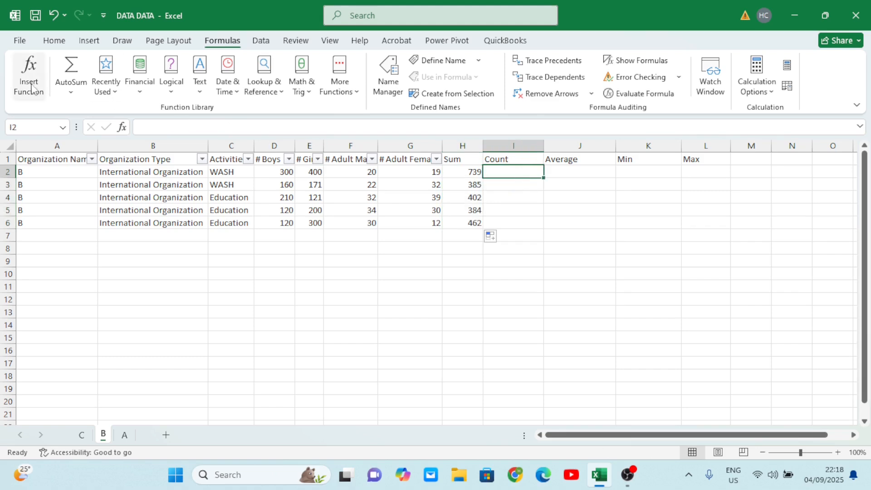
left_click(122, 128)
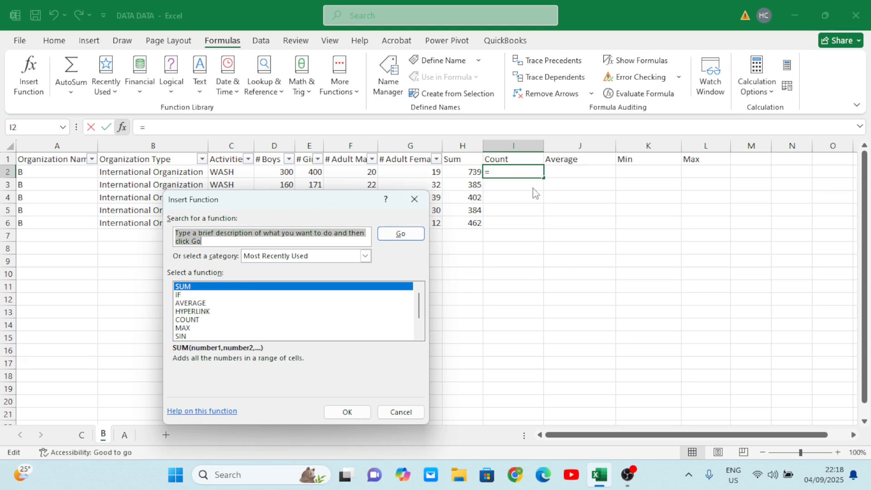
left_click(195, 320)
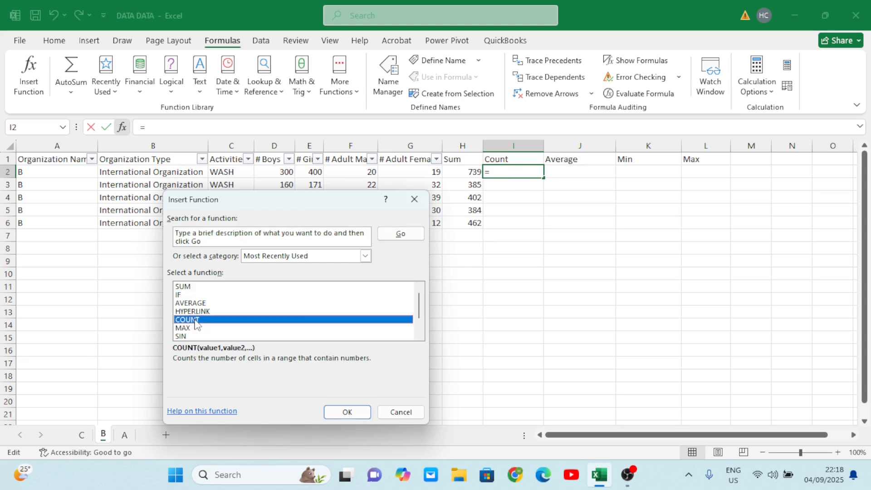
left_click(353, 412)
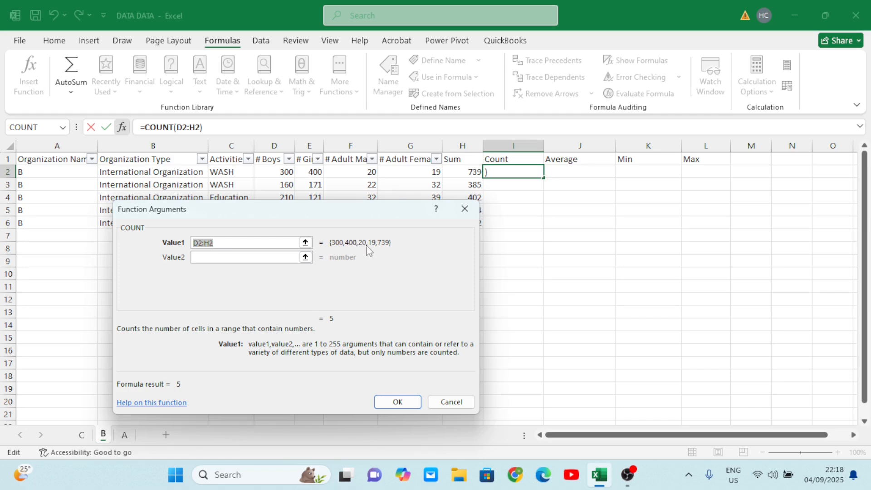
left_click(397, 402)
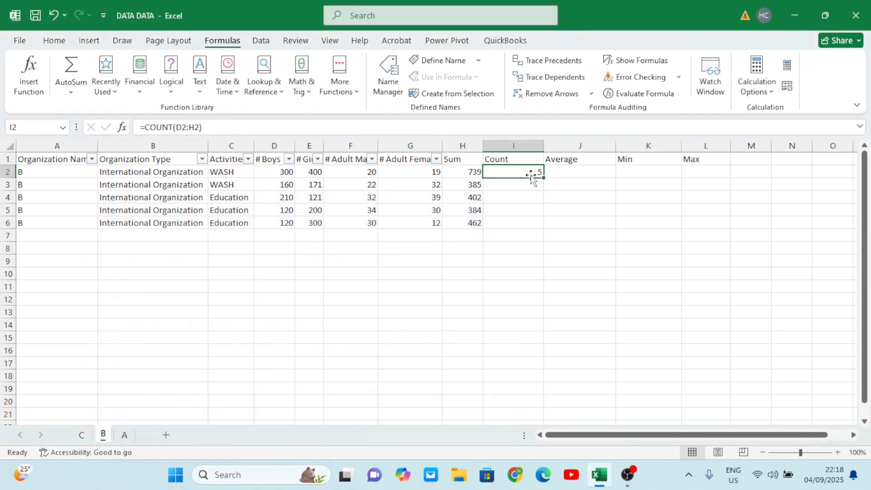
left_click_drag(542, 177, 544, 227)
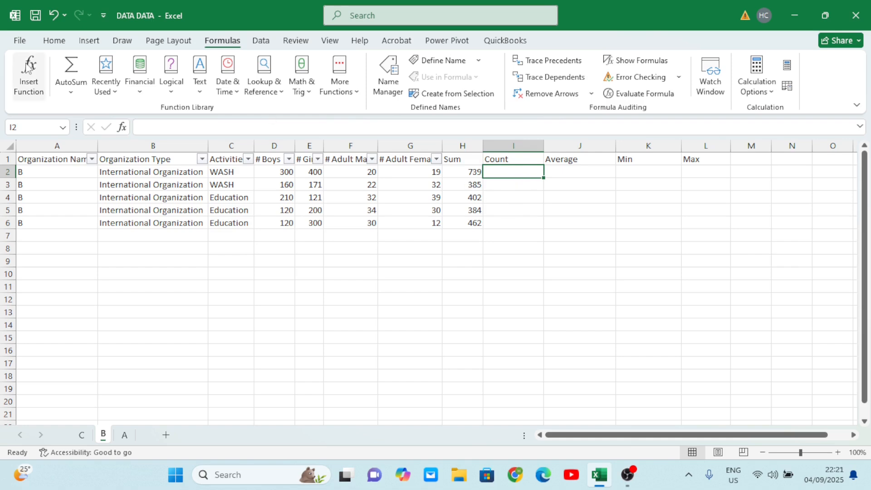
- Insert the COUNT function in cell I2 with the range D2:H2 selected on the sheet as Value1
left_click(29, 77)
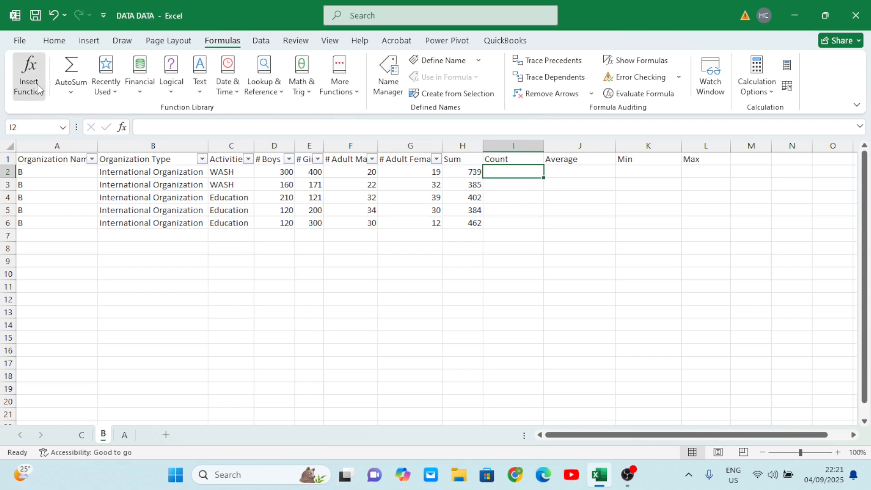
left_click(199, 295)
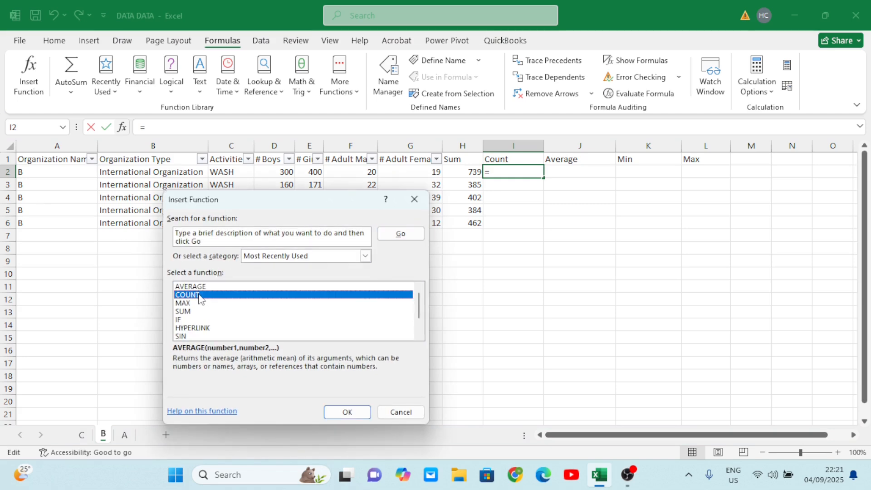
left_click(353, 411)
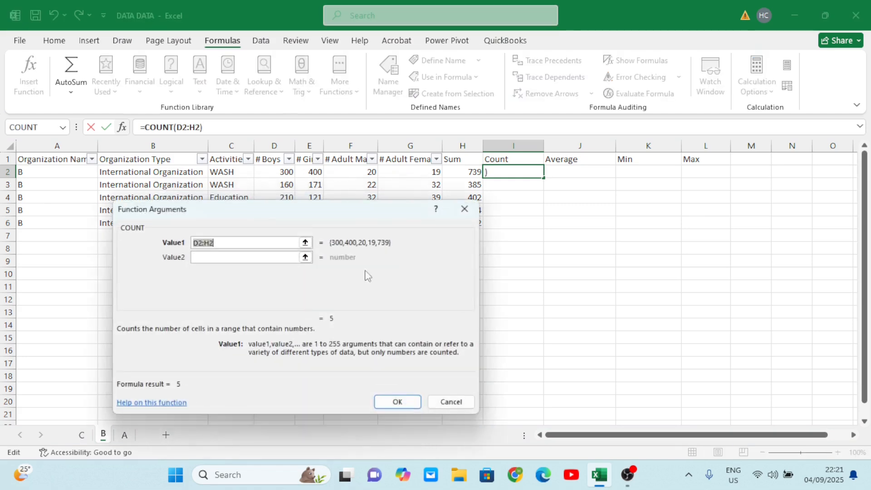
left_click_drag(507, 173, 425, 184)
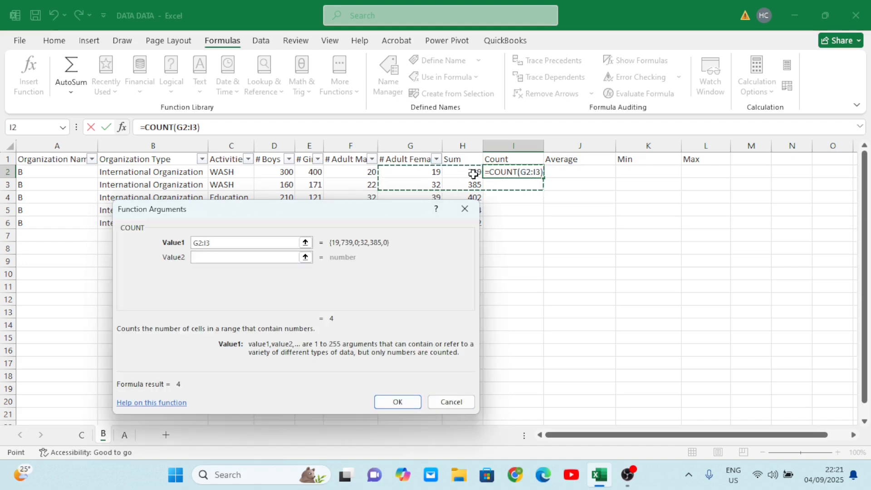
left_click_drag(463, 174, 268, 172)
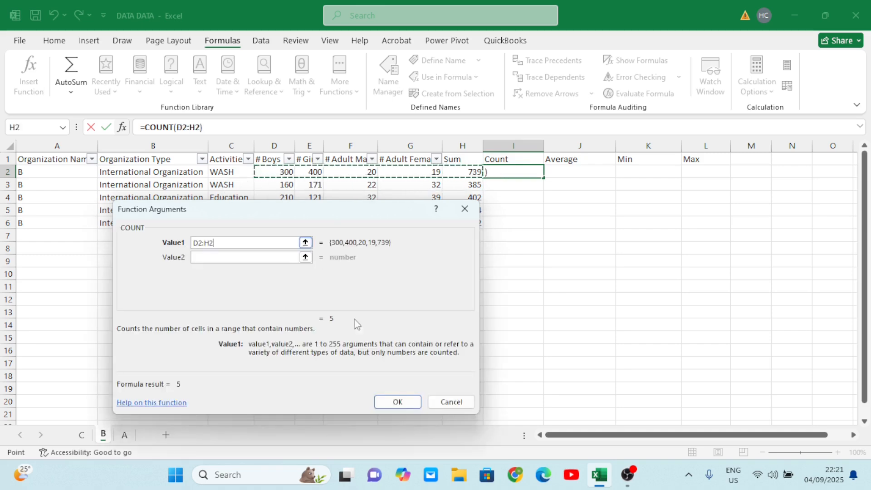
left_click(400, 401)
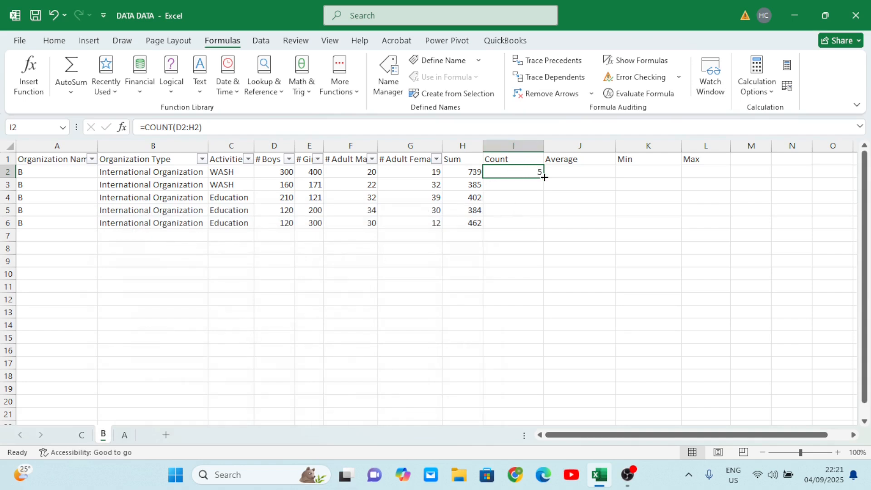
- Fill the COUNT formula in cell I2 down the Count column to row 6
left_click_drag(544, 177, 538, 225)
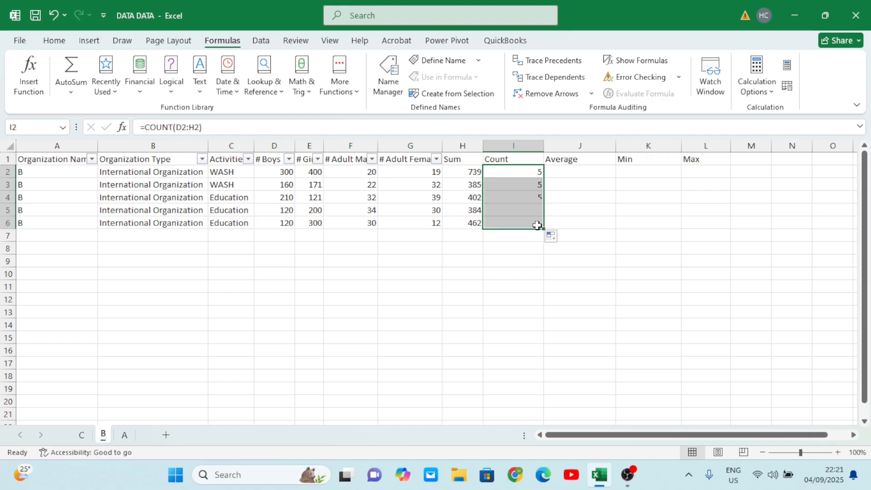
- Use Insert Function to add an AVERAGE of D2:G2 in cell J2 and fill it down the Average column to row 6
left_click(603, 173)
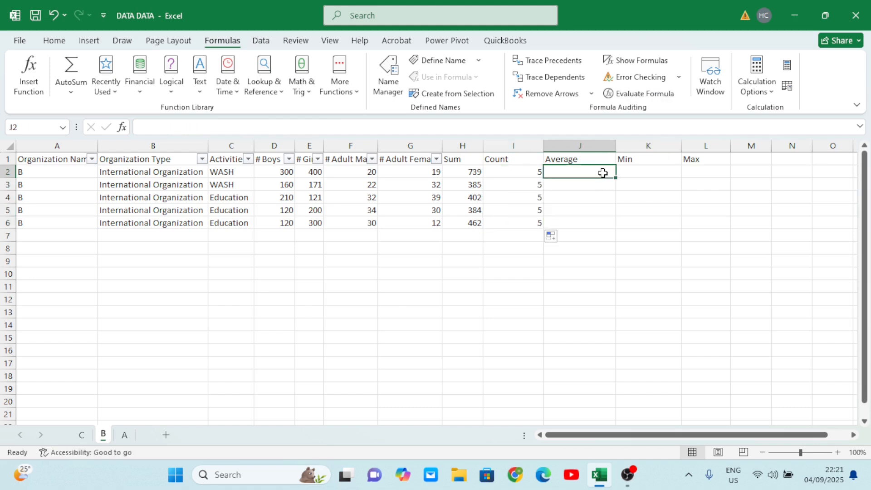
left_click(122, 132)
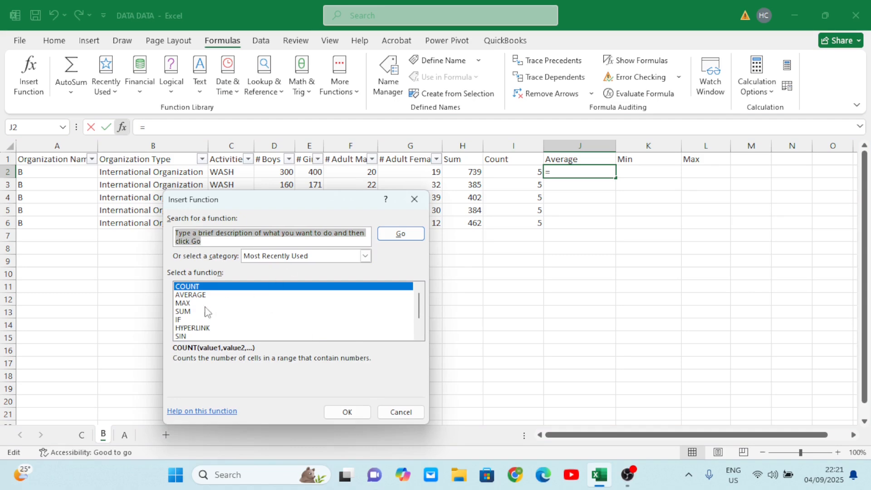
left_click(194, 296)
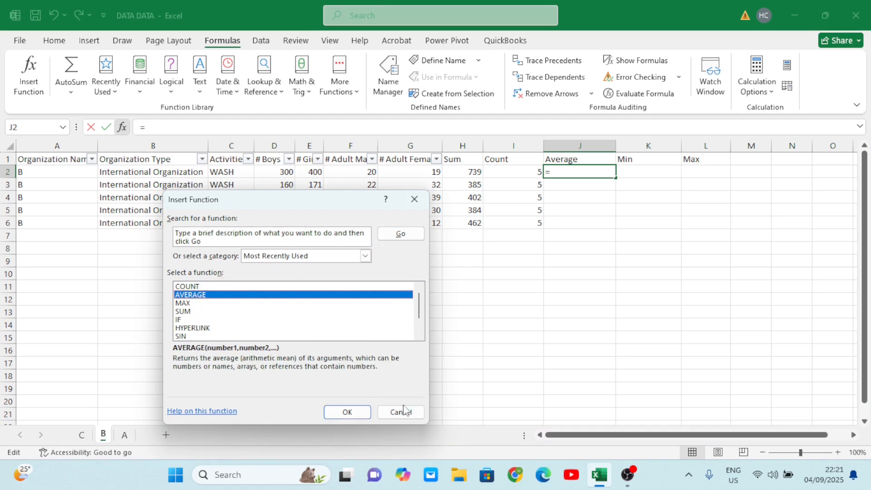
left_click(347, 411)
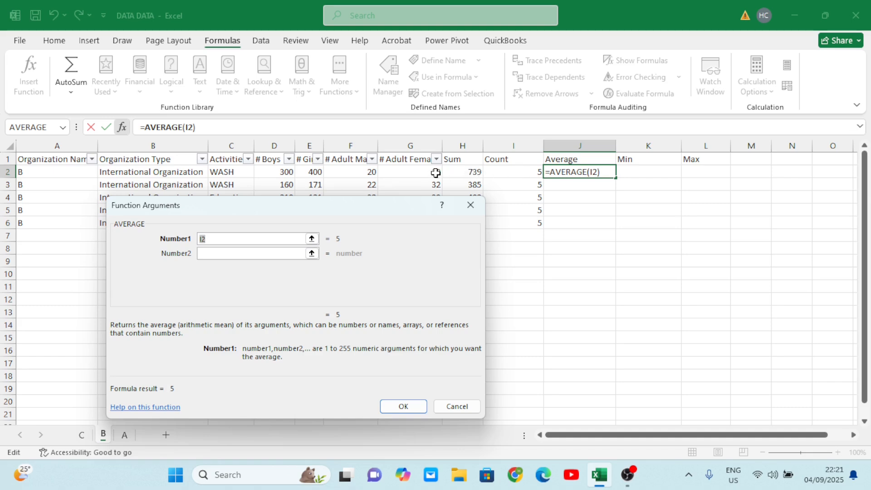
left_click_drag(436, 173, 283, 169)
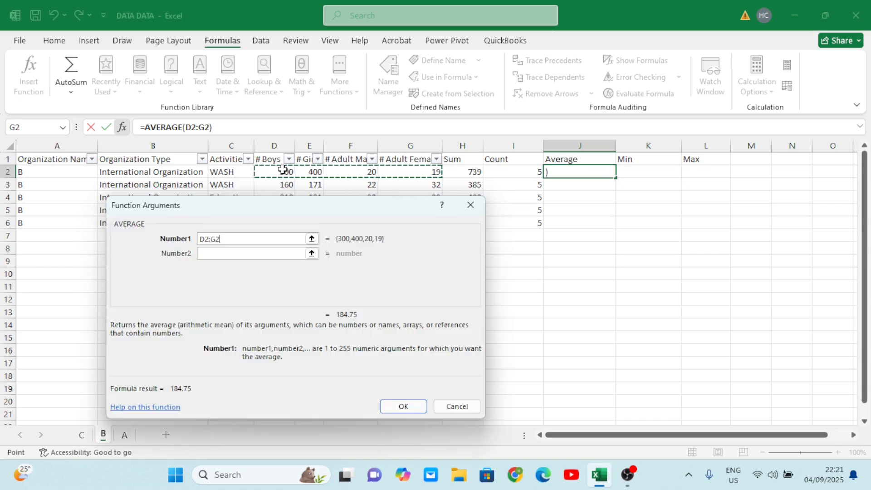
left_click(399, 406)
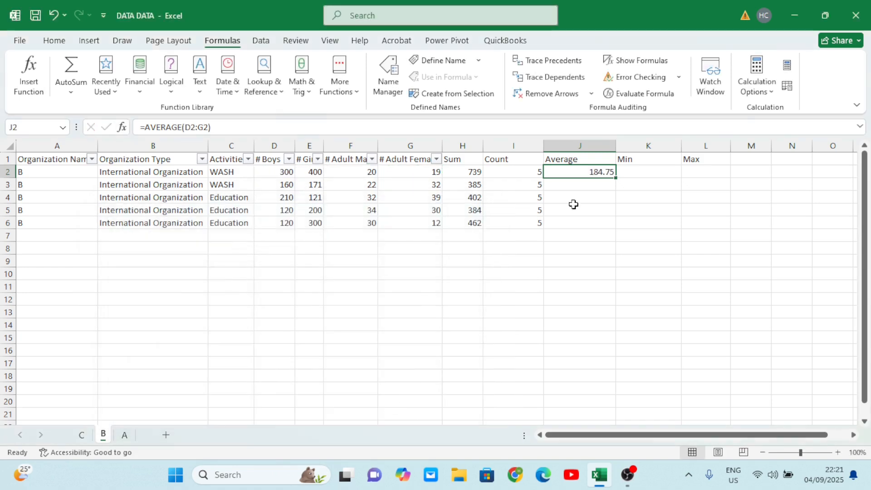
double_click(617, 178)
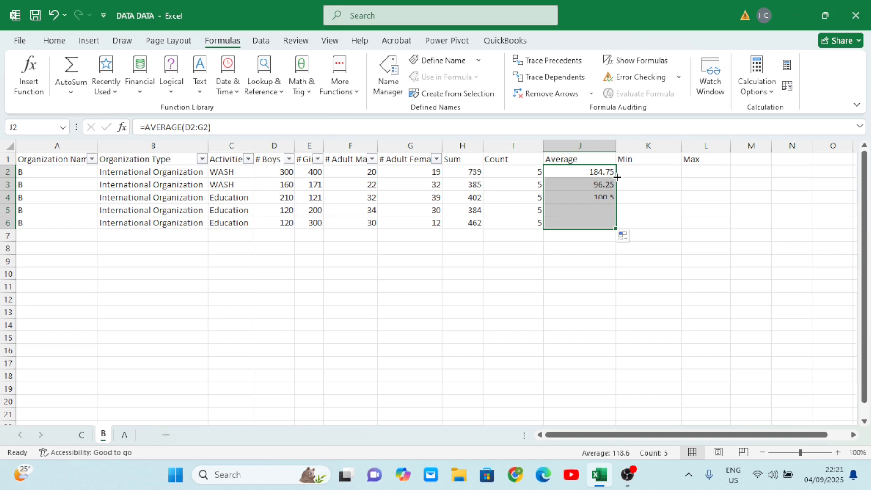
left_click(598, 200)
- Use Insert Function to add a MAX formula in cell L2 with the range D2:H6 selected as Number1
left_click(644, 174)
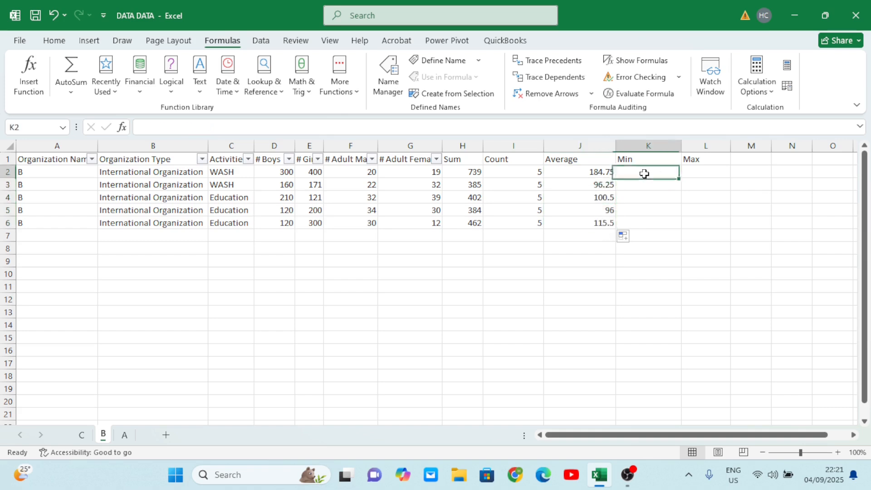
left_click(696, 168)
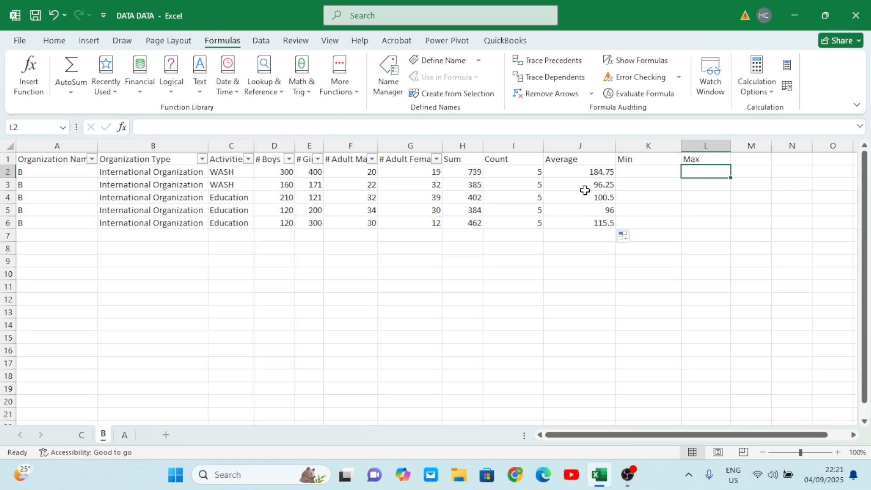
left_click(121, 127)
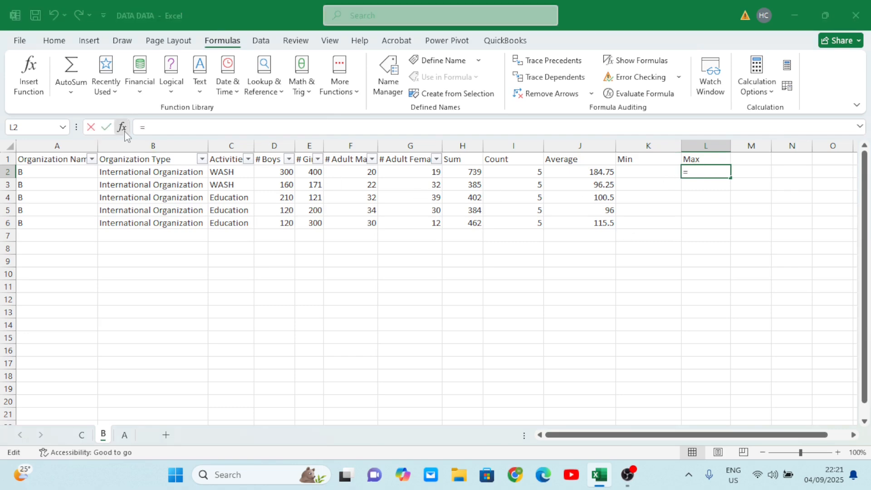
left_click(193, 303)
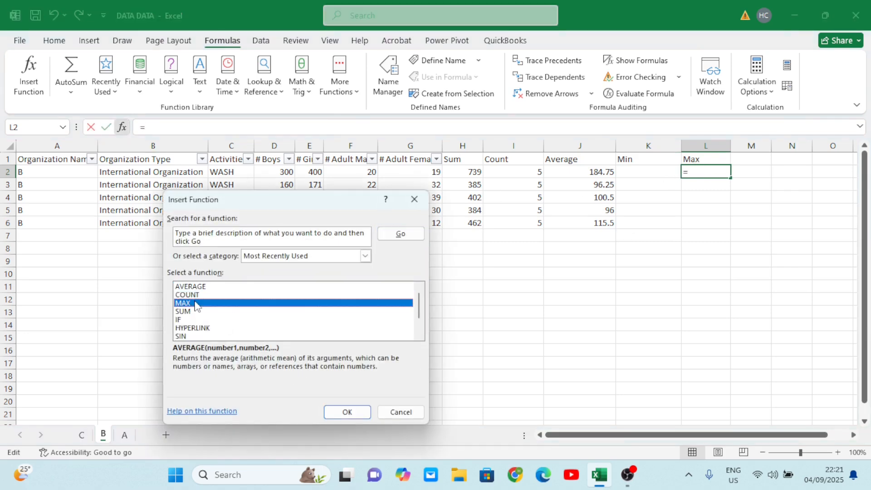
left_click(342, 413)
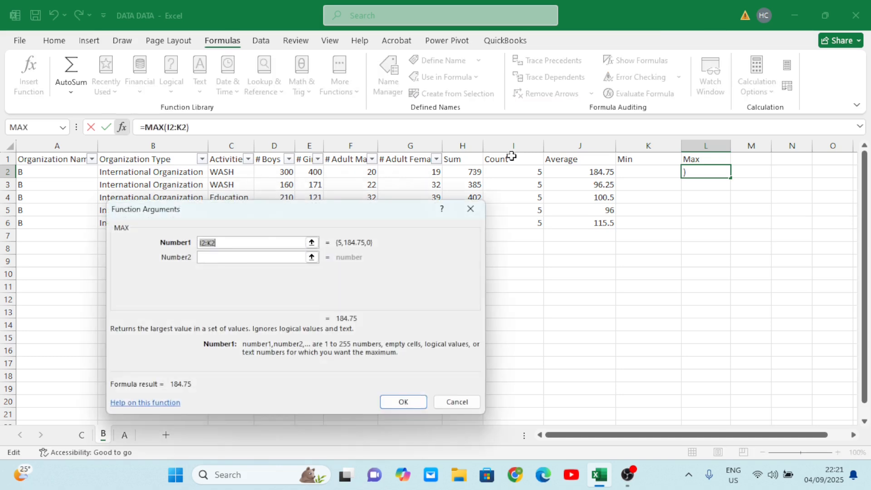
left_click_drag(478, 174, 289, 177)
left_click(289, 178)
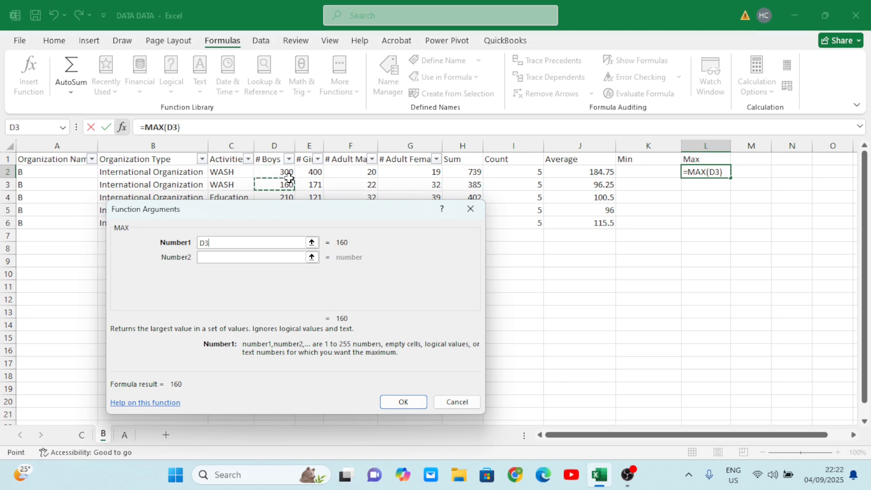
left_click_drag(374, 222, 383, 288)
left_click_drag(269, 169, 458, 228)
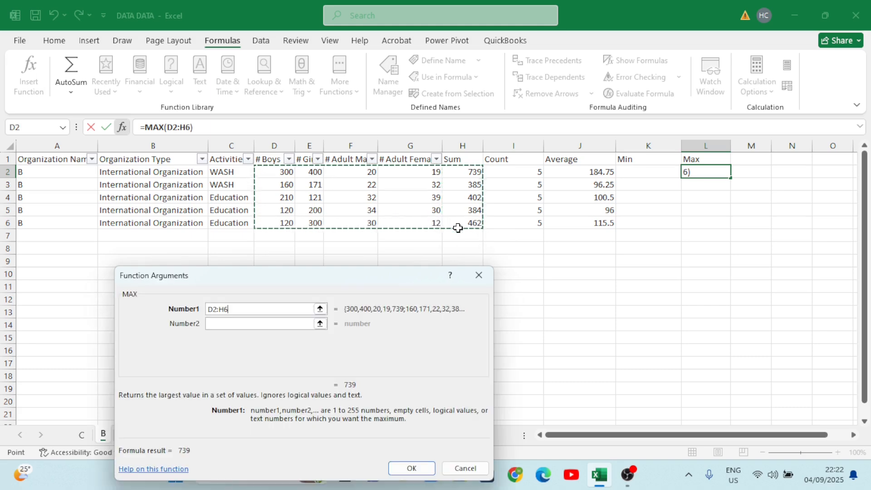
left_click(428, 471)
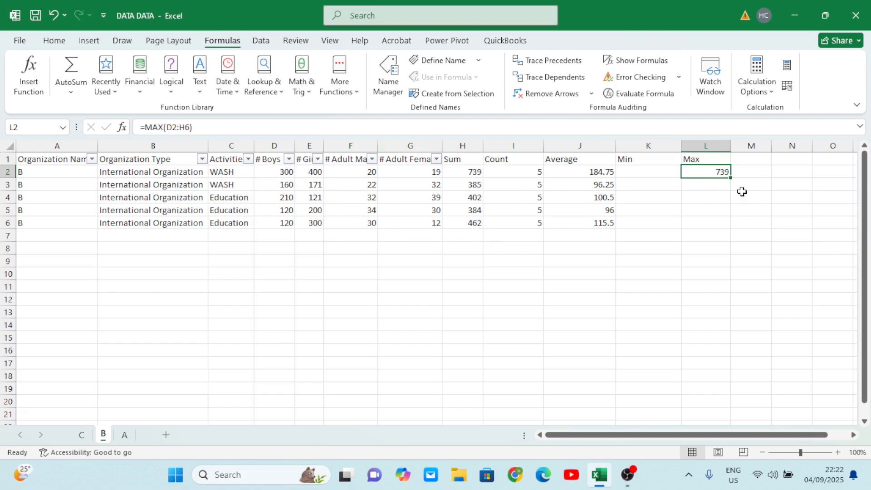
- Fill the MAX formula in L2 down to L6 and check it against row 3 and the Sum value in H6
left_click_drag(730, 177, 732, 227)
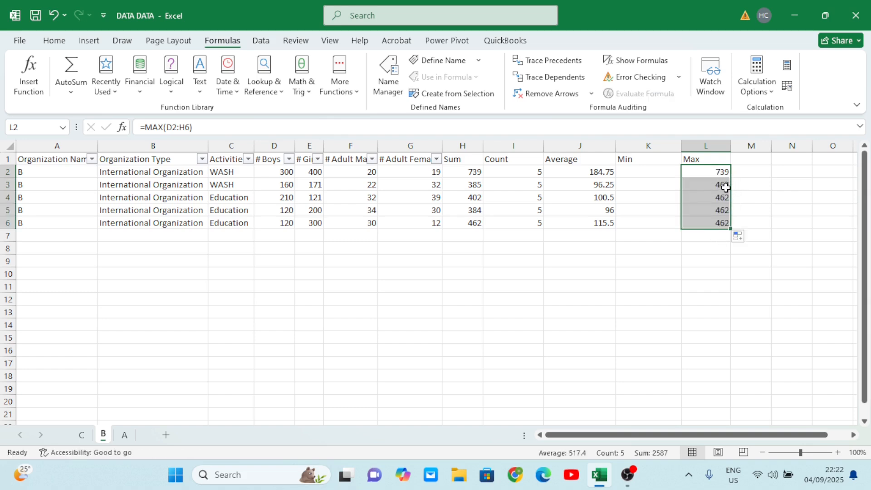
left_click(723, 188)
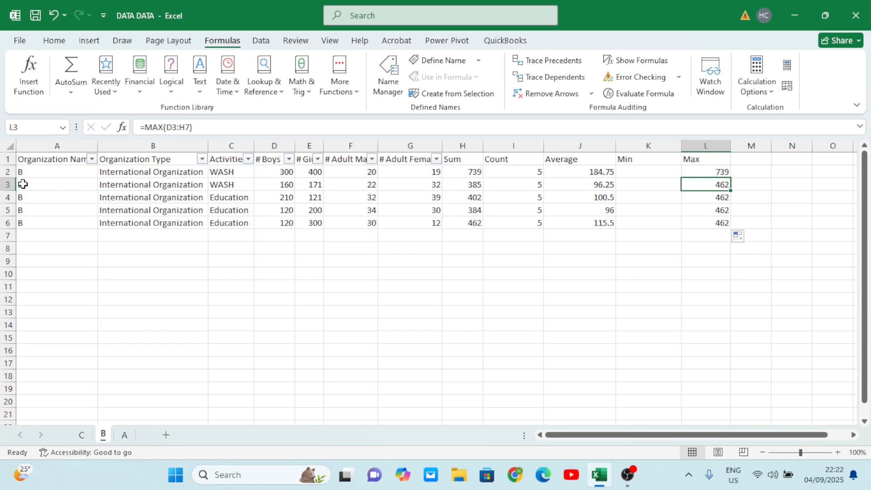
left_click(9, 185)
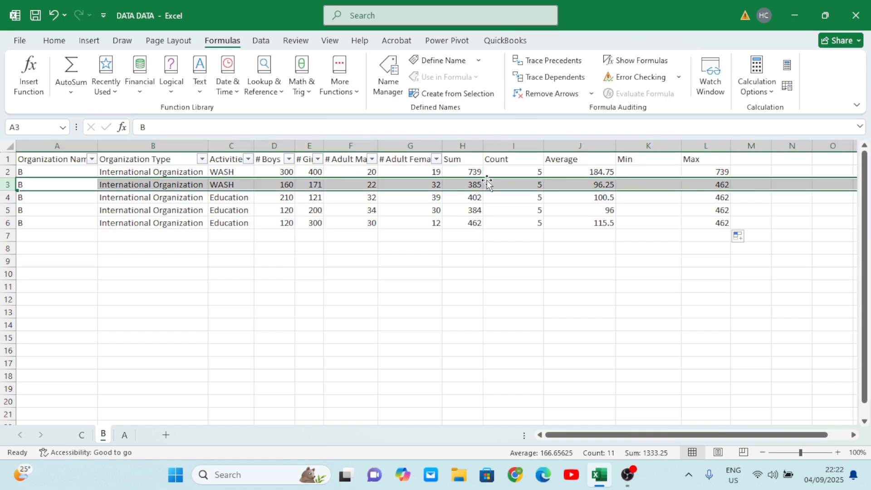
left_click(477, 222)
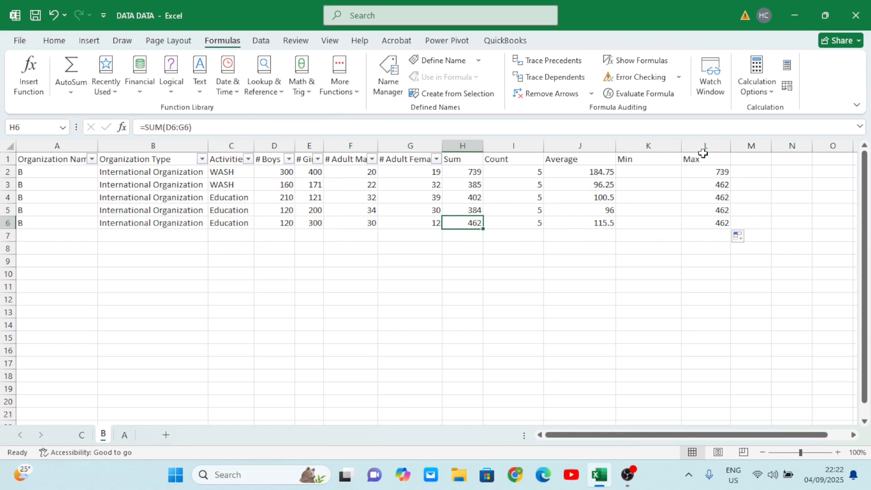
- Change the Min column header in cell K1 to Max
left_click(626, 171)
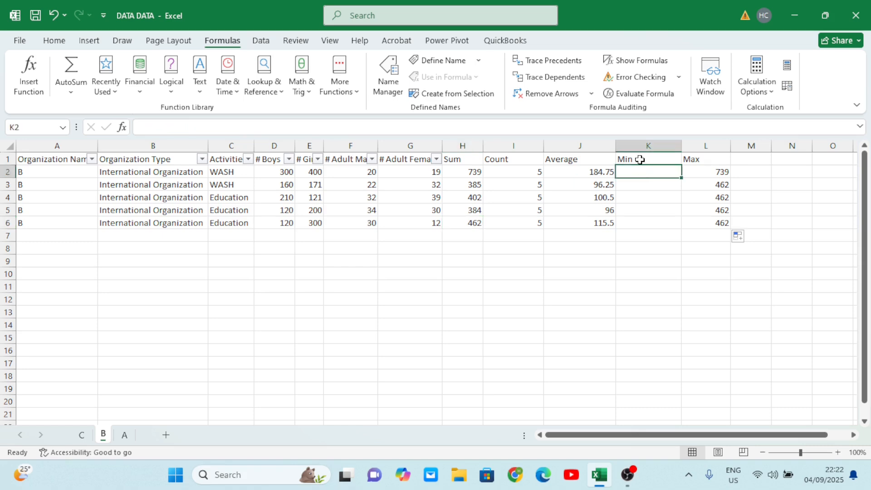
double_click(640, 158)
key("BackSpace")
key("BackSpace")
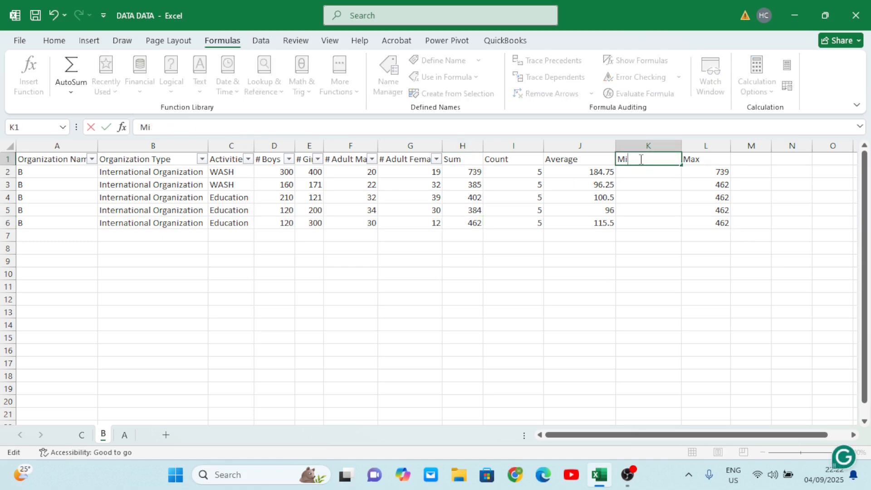
type("ax")
left_click(659, 285)
- Use Insert Function to add a MAX of D2:G2 in cell K2 and fill it down column K to row 6
left_click(653, 169)
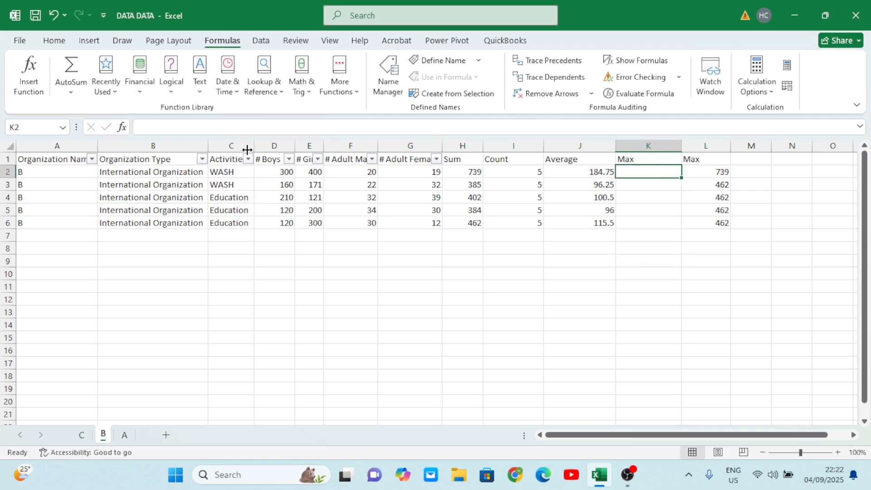
left_click(122, 127)
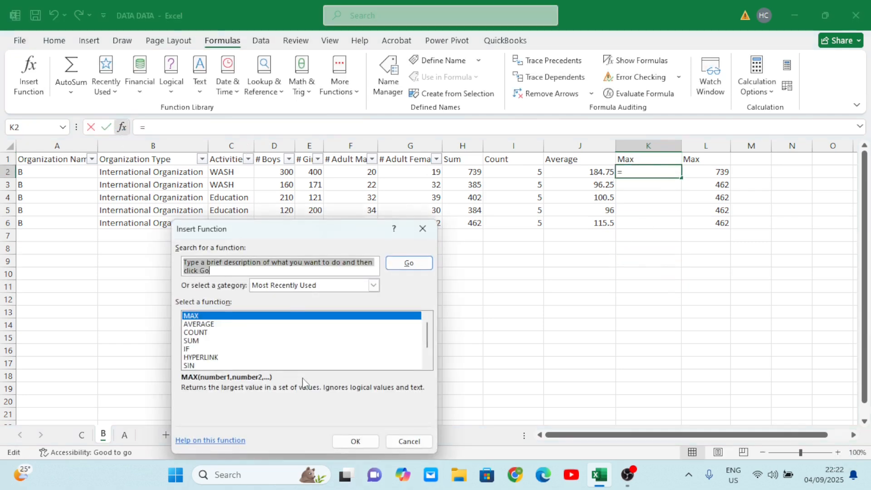
left_click(203, 317)
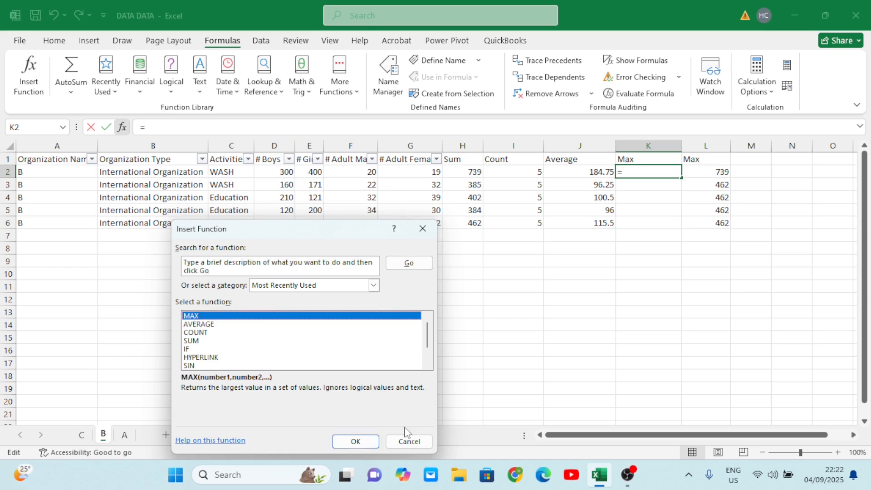
left_click(357, 442)
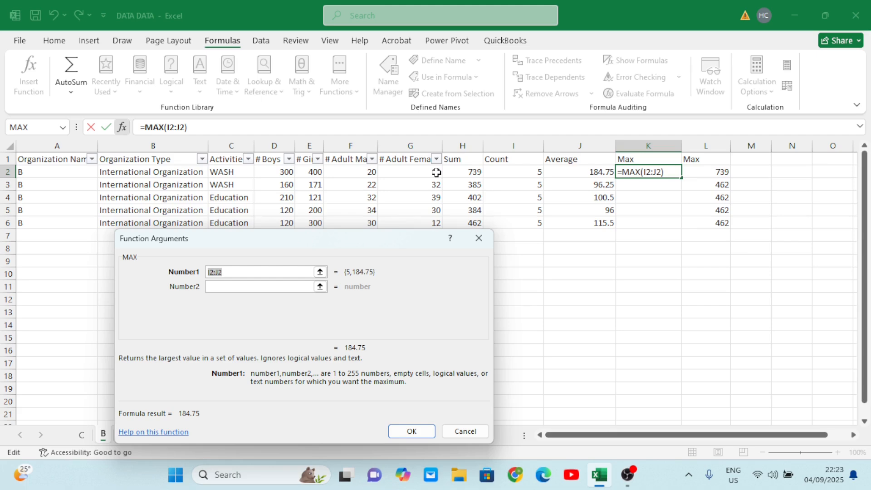
left_click_drag(437, 172, 279, 176)
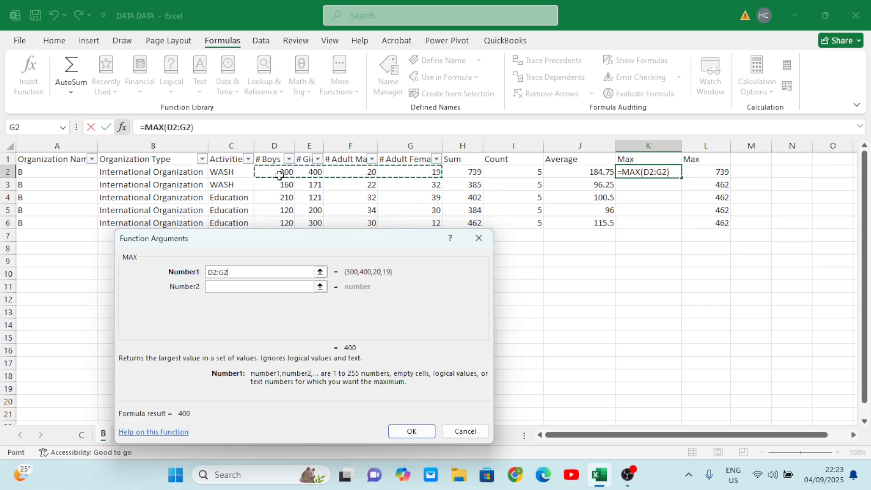
left_click(413, 431)
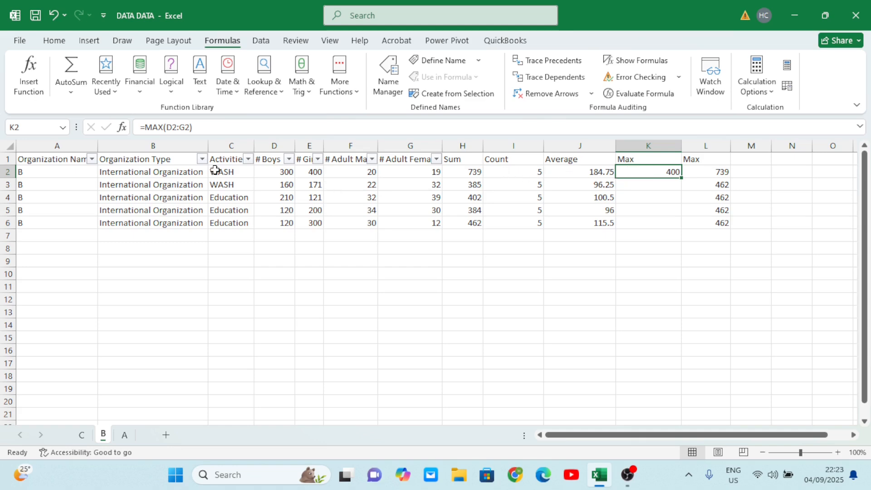
left_click(6, 171)
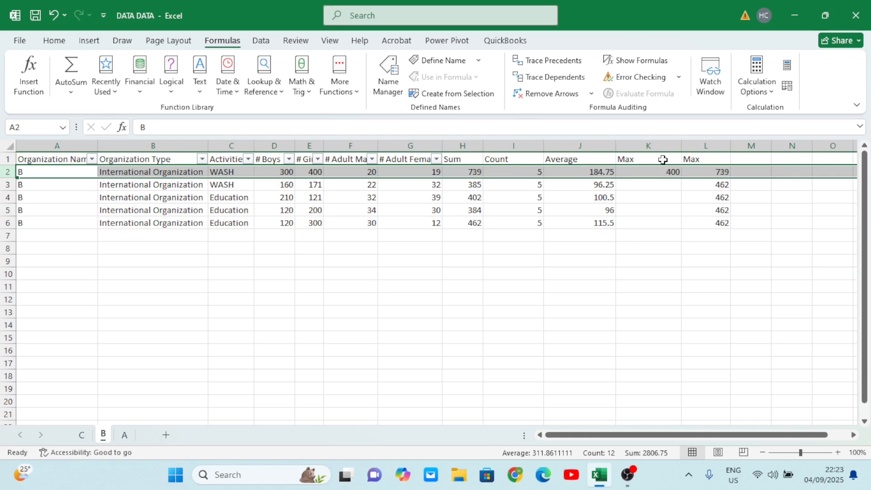
left_click(670, 171)
left_click_drag(680, 178, 680, 229)
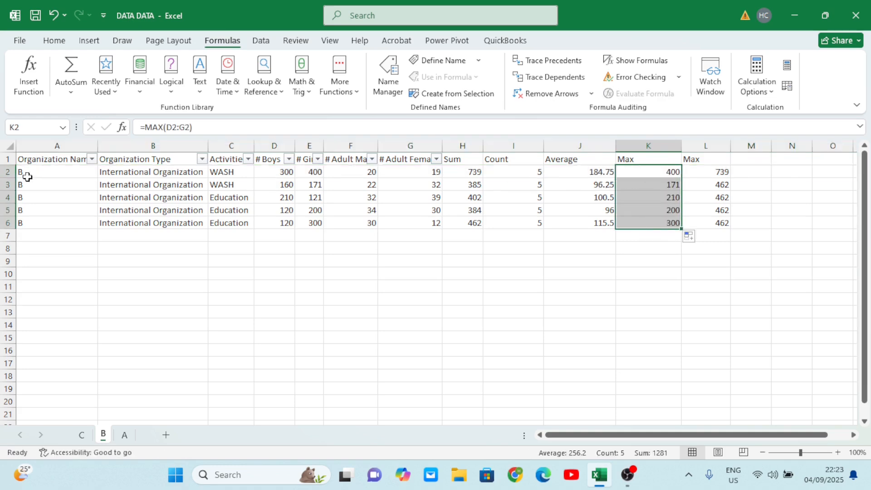
- Compare the Max results in column K with row 3, cells D4 and E5, and the data range D2:G6
left_click(6, 184)
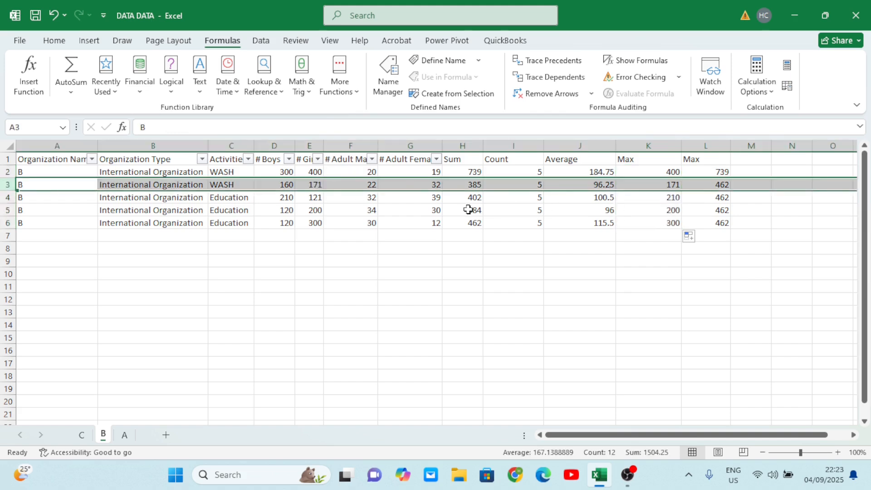
left_click(283, 199)
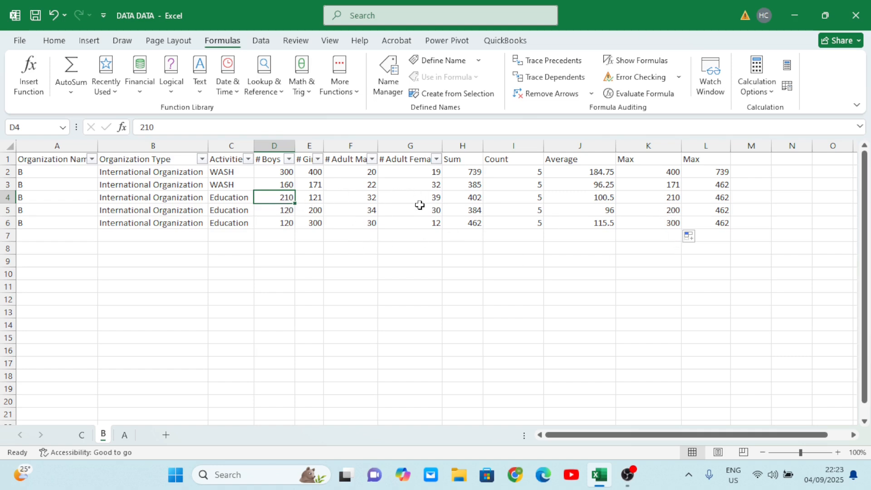
left_click(315, 212)
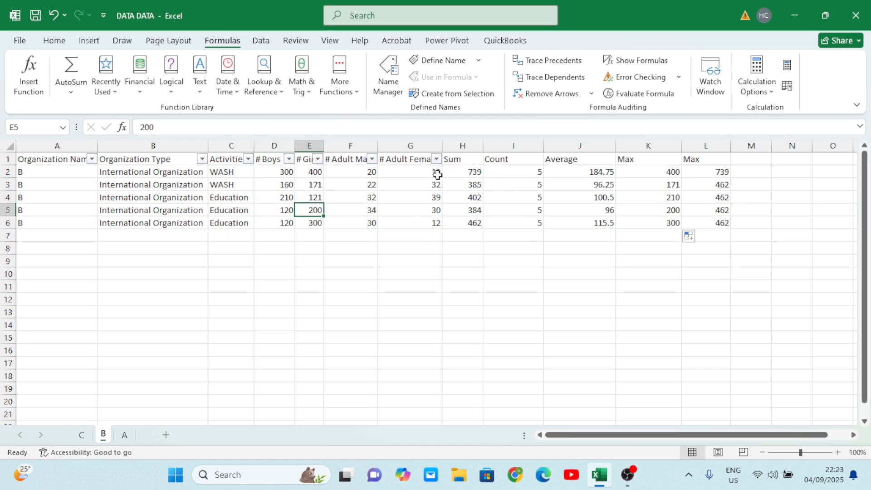
left_click_drag(431, 175, 288, 222)
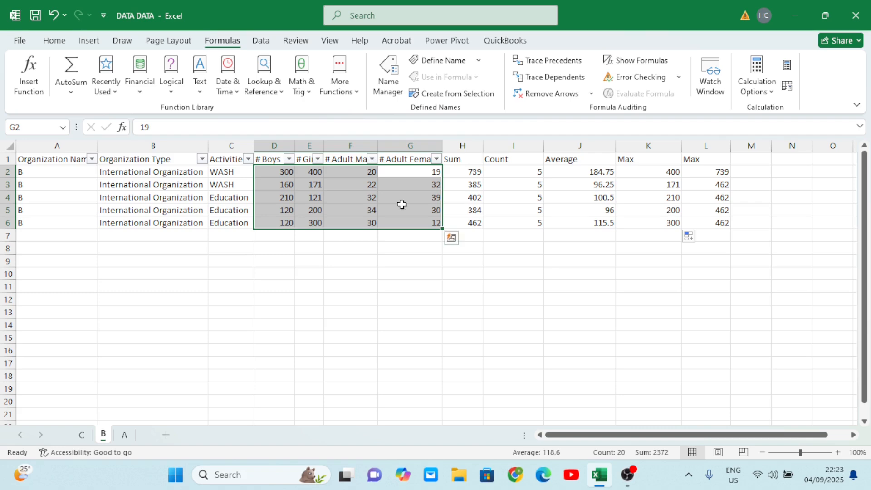
scroll(399, 227, "right", 2)
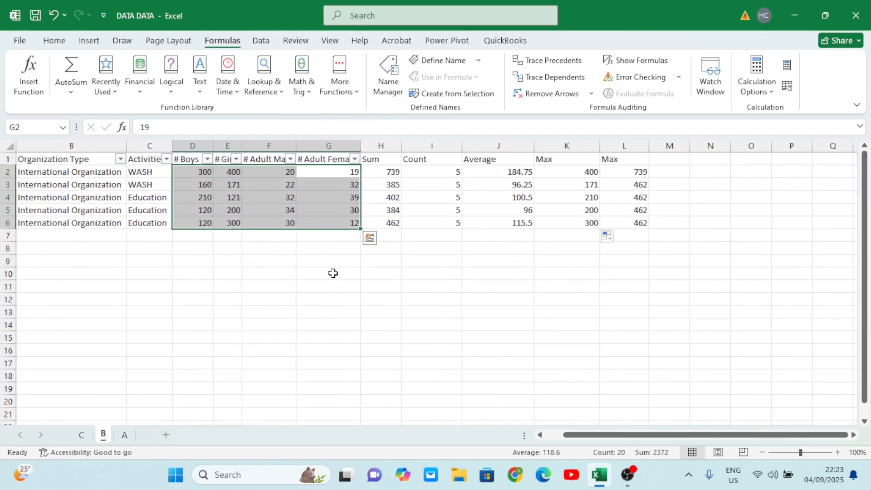
- Add the first row's boys and girls counts in cell G10 with the formula =D2+E2
left_click(334, 273)
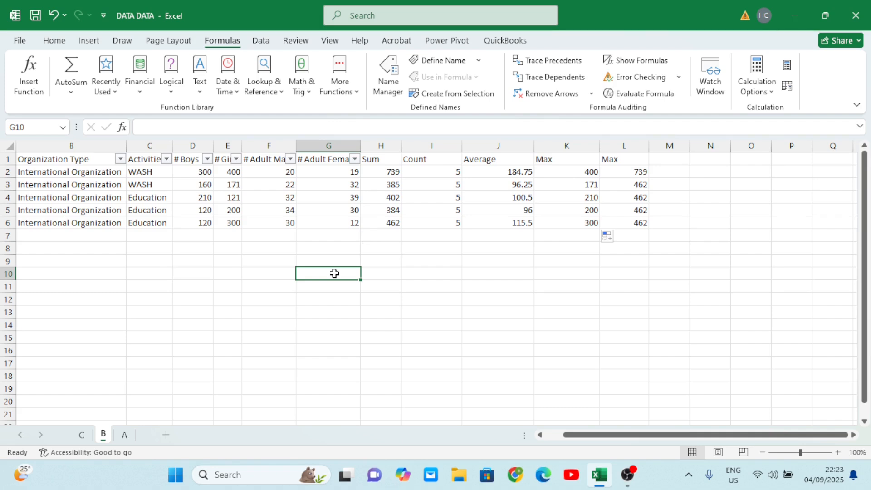
type("=")
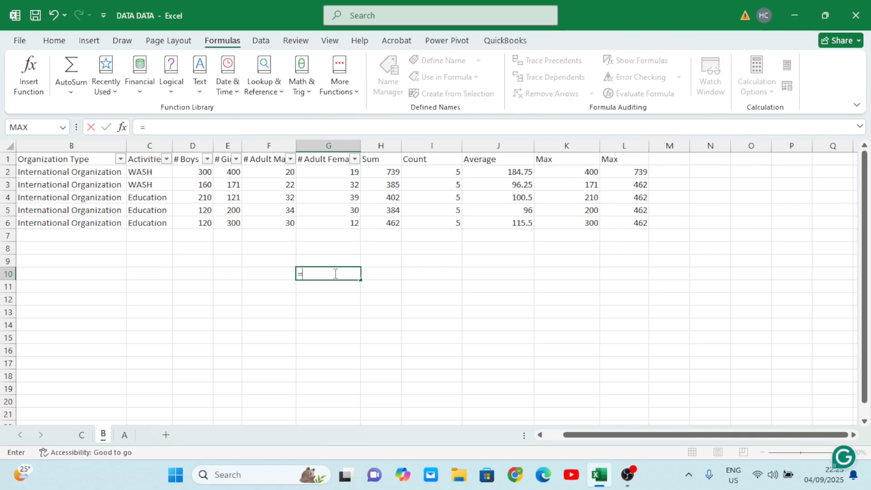
left_click(204, 174)
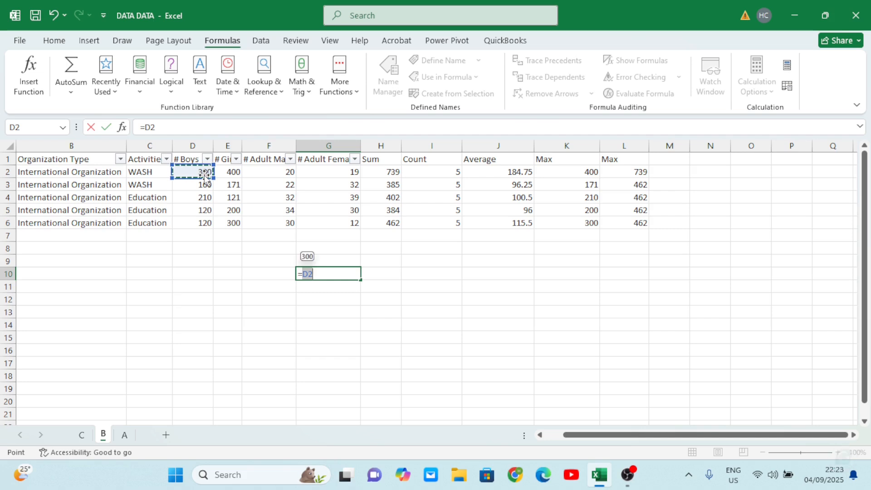
type("+")
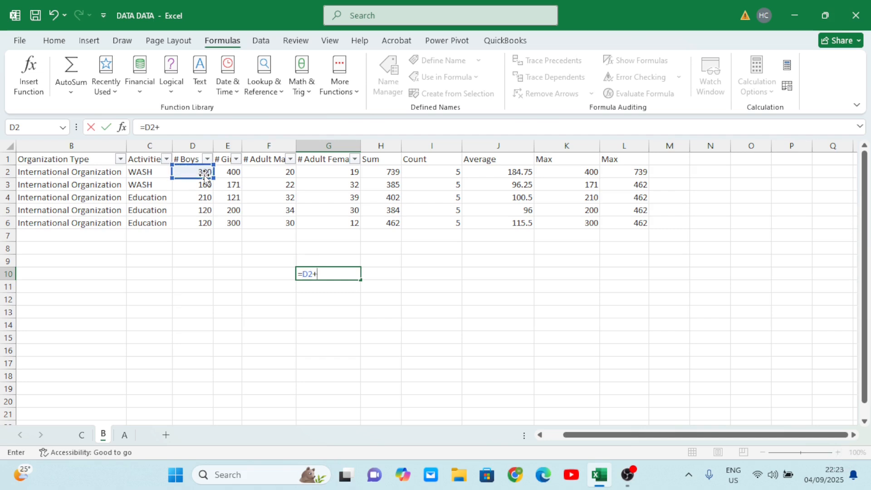
left_click(234, 174)
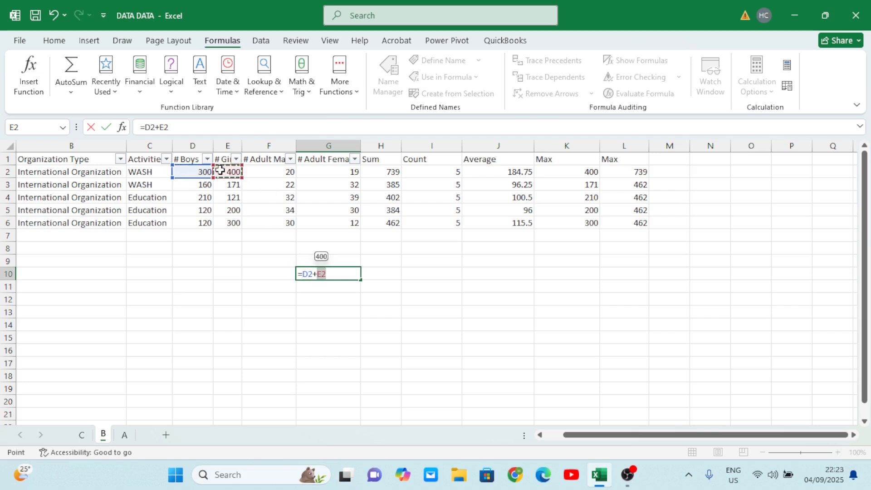
key("Tab")
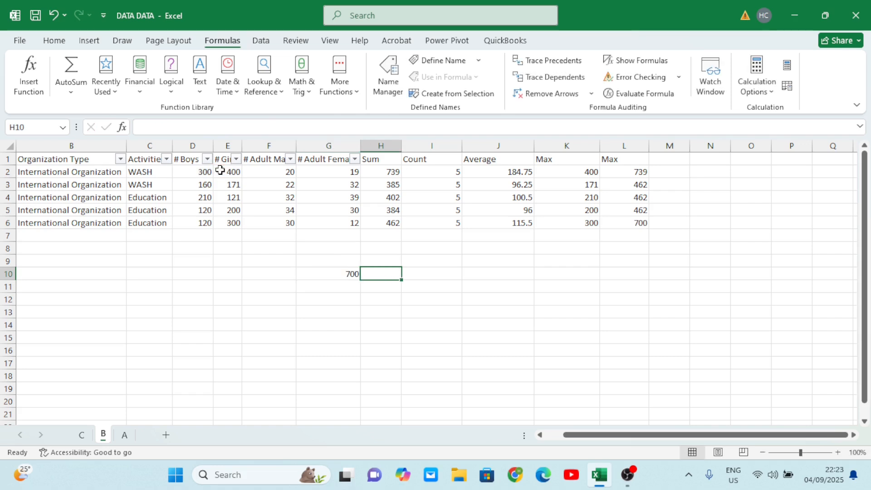
- Replace the formula in cell G10 with the division =E2/F2
left_click(342, 279)
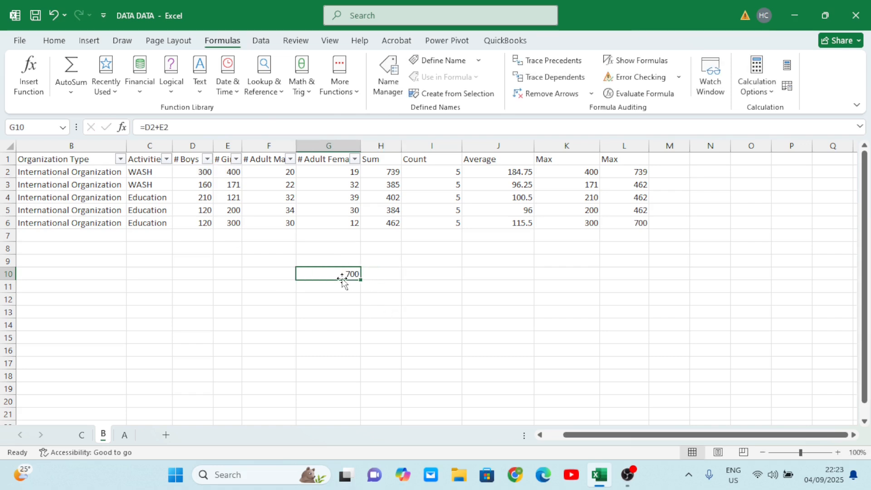
key("BackSpace")
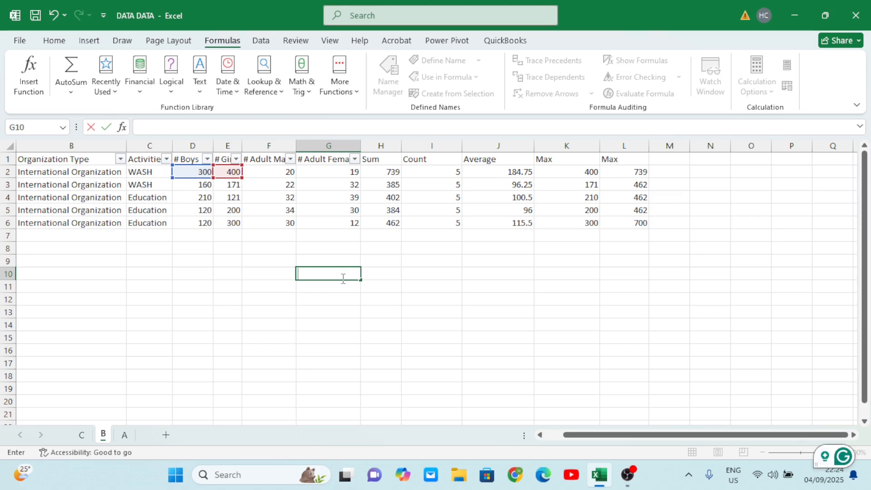
type("=")
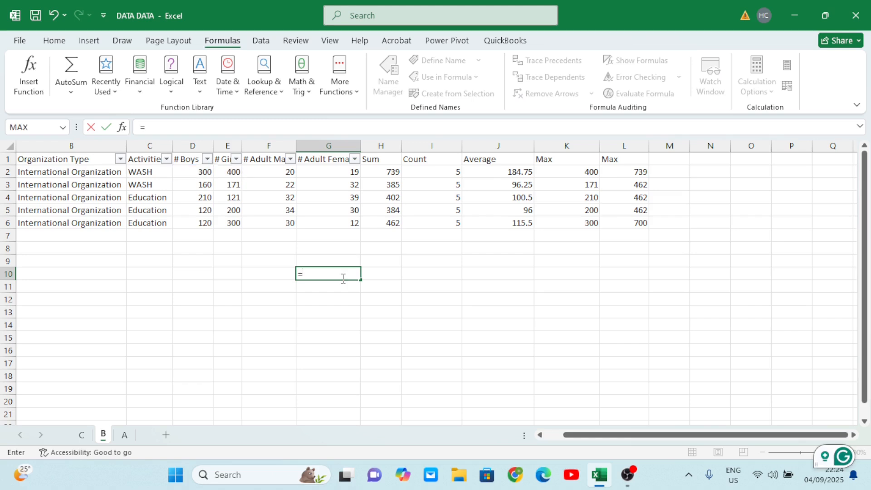
left_click(228, 173)
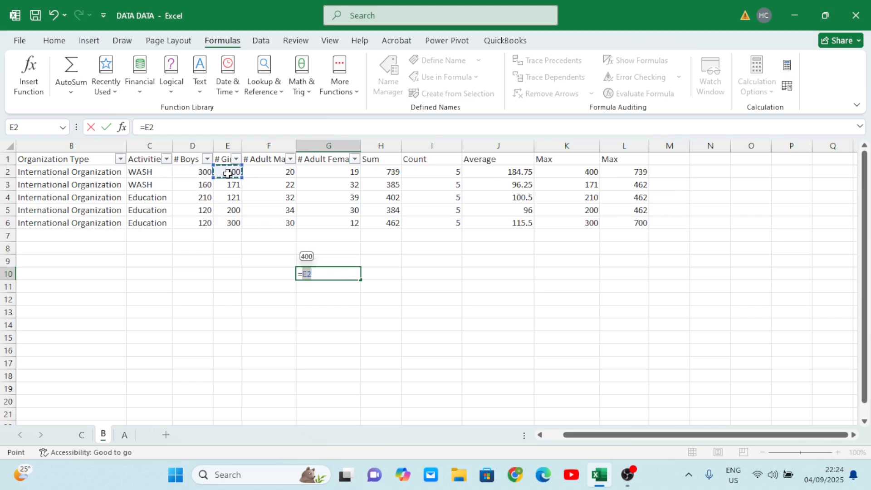
type("/")
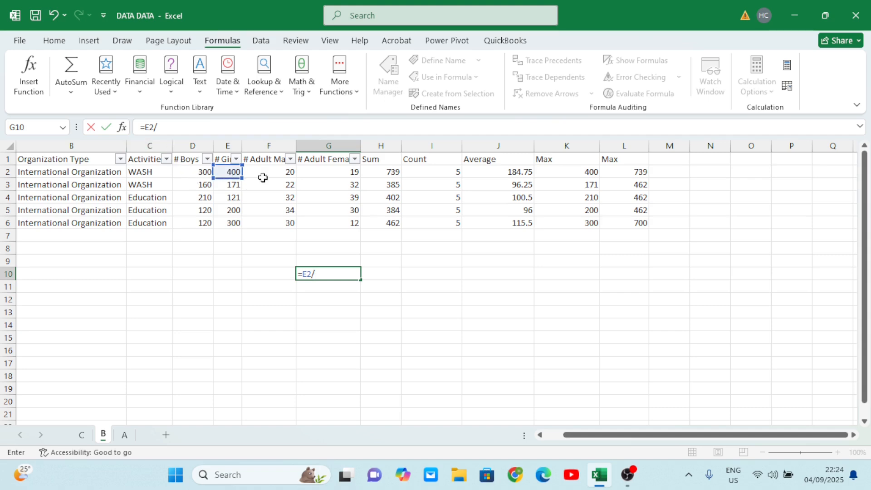
left_click(291, 173)
key("Tab")
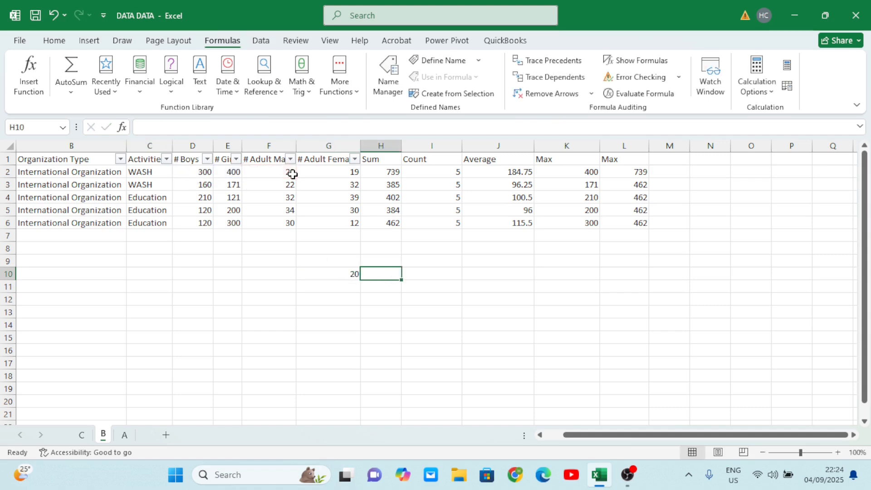
- Replace the formula in cell G10 with the subtraction =E2-D2
left_click(340, 274)
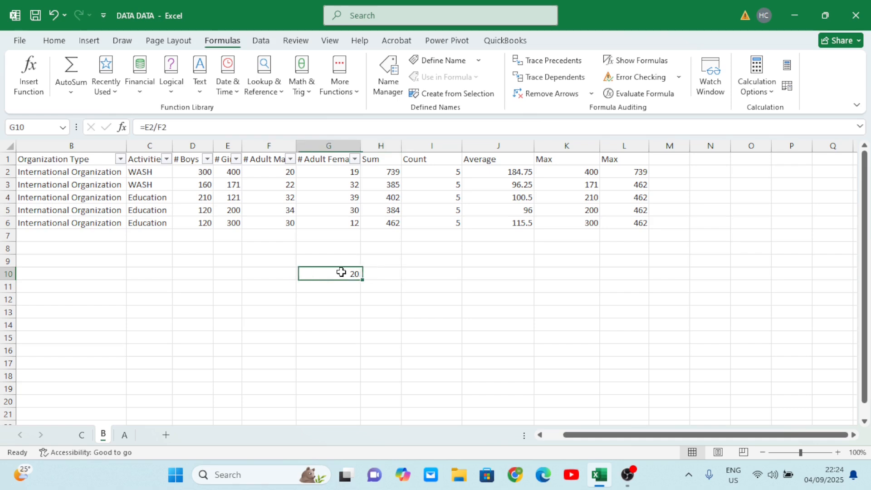
double_click(342, 272)
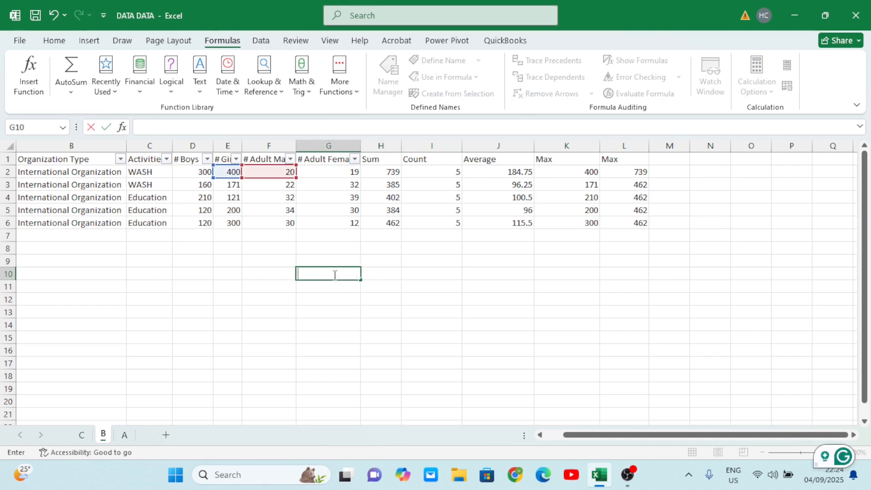
type("=")
left_click(234, 175)
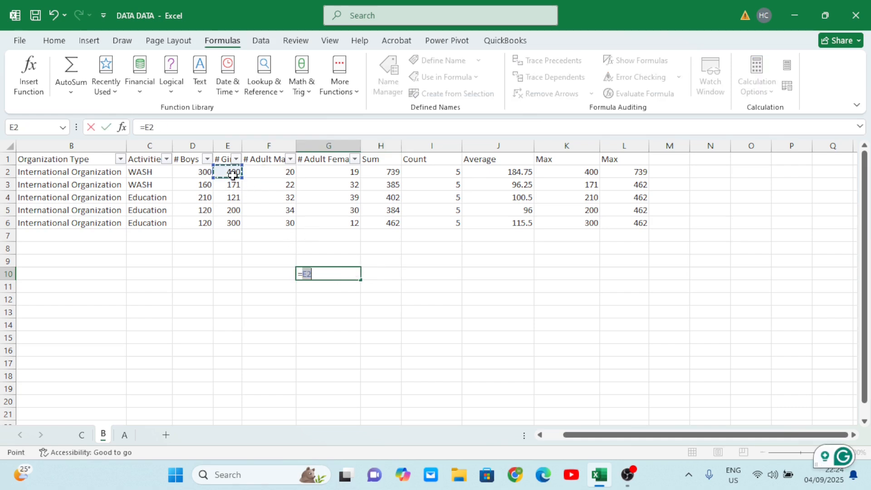
type("-")
left_click(204, 172)
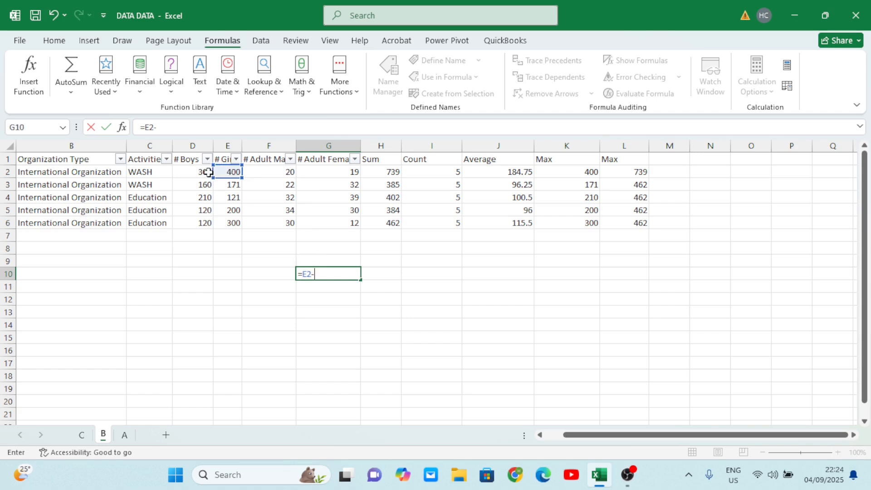
key("Return")
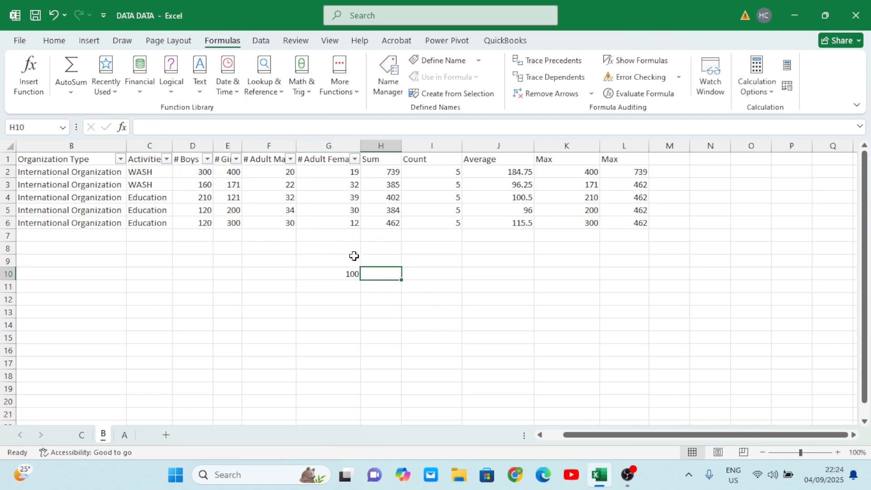
- Clear the subtraction formula from cell G10
left_click(337, 274)
double_click(339, 277)
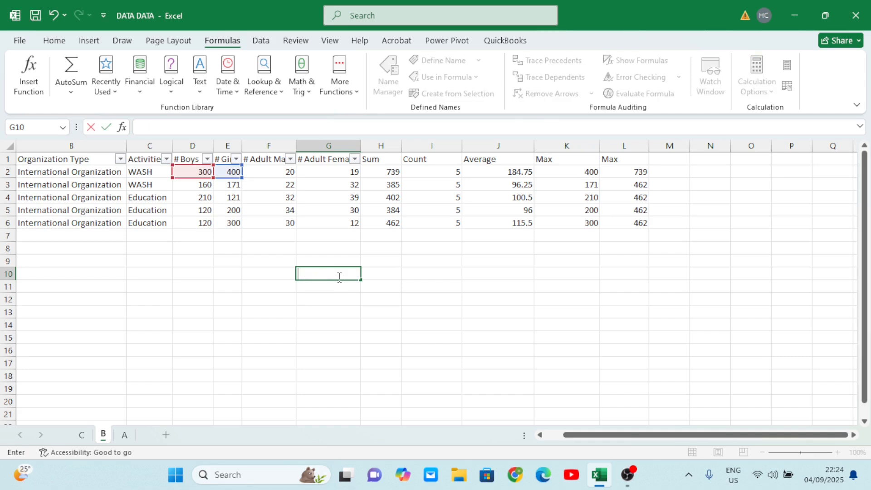
left_click(373, 387)
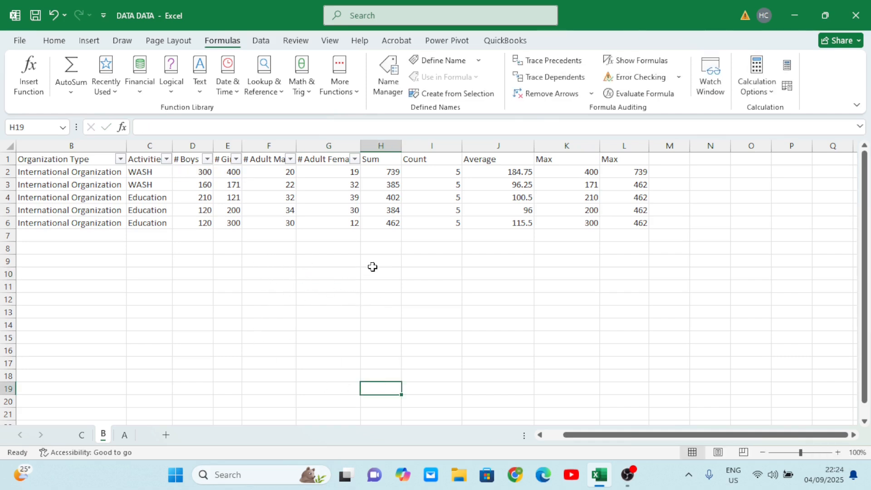
- Fill the empty cells F9 and G9 below the data with yellow
left_click(268, 259)
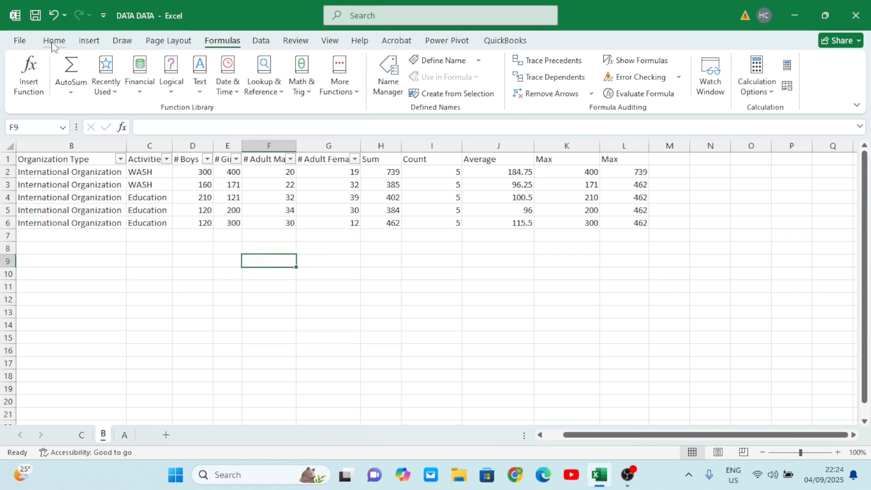
left_click(54, 40)
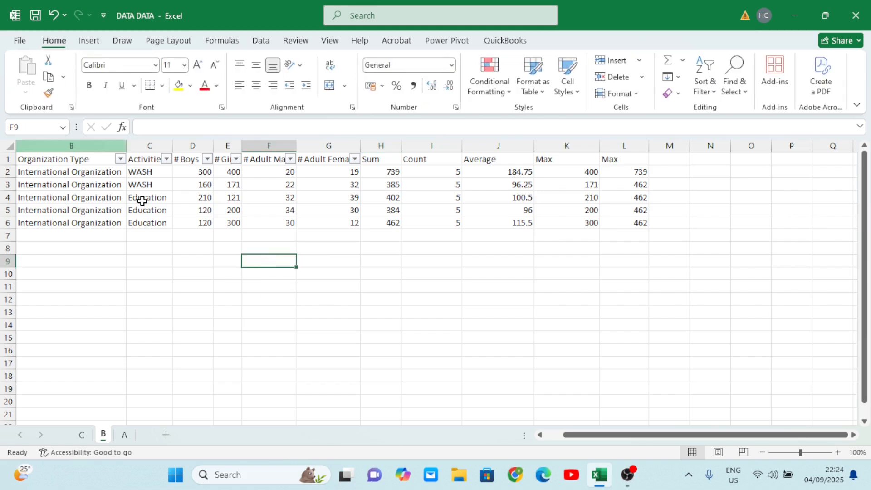
left_click(178, 85)
left_click(323, 262)
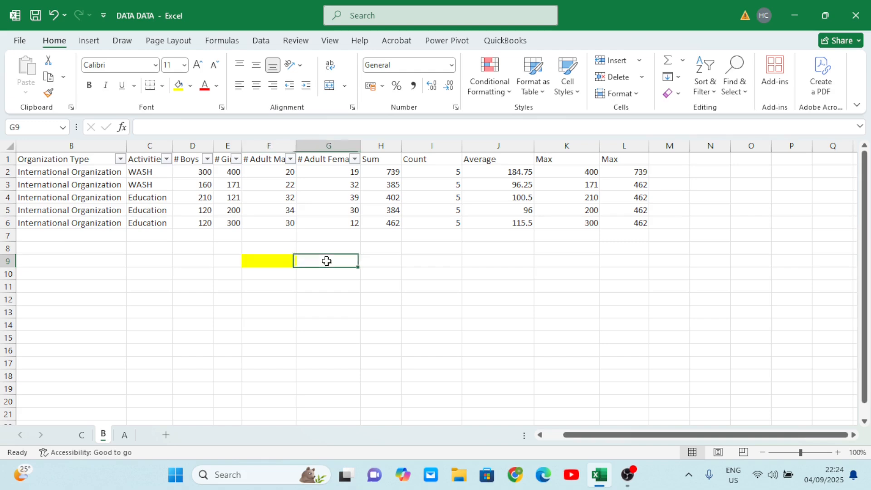
left_click(190, 85)
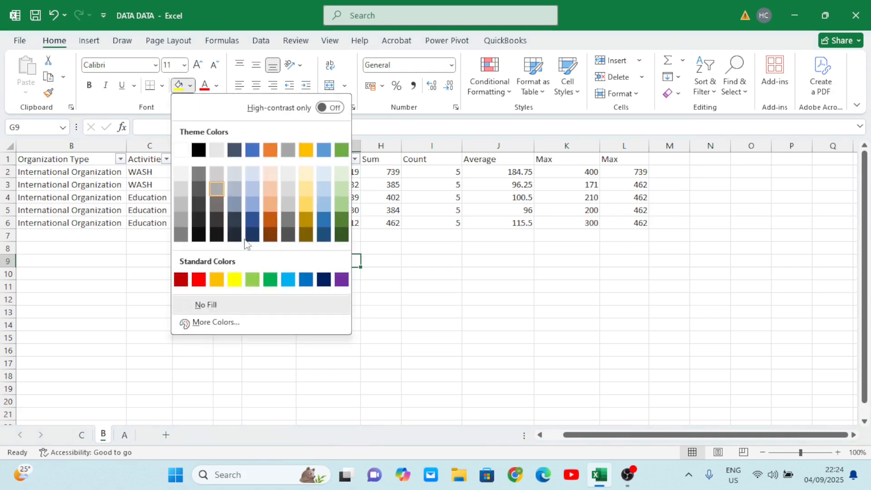
left_click(238, 279)
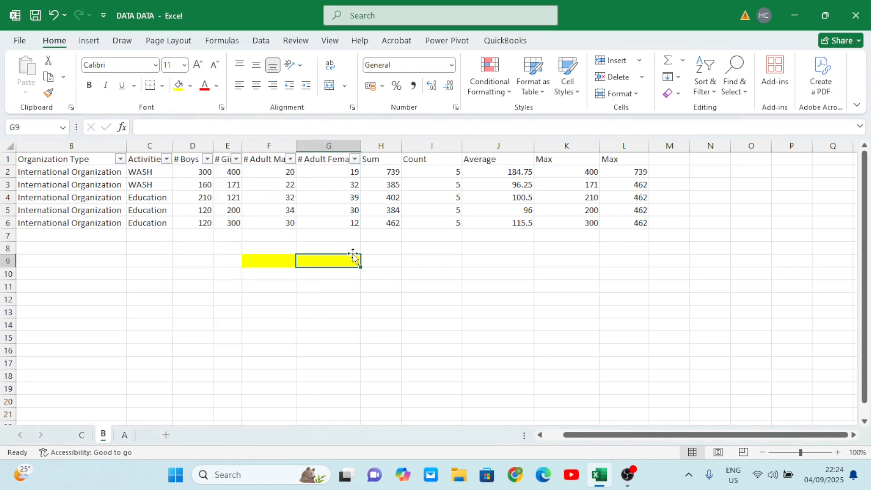
- Fill cell H9, next to the yellow cells, with the standard red color
left_click(389, 259)
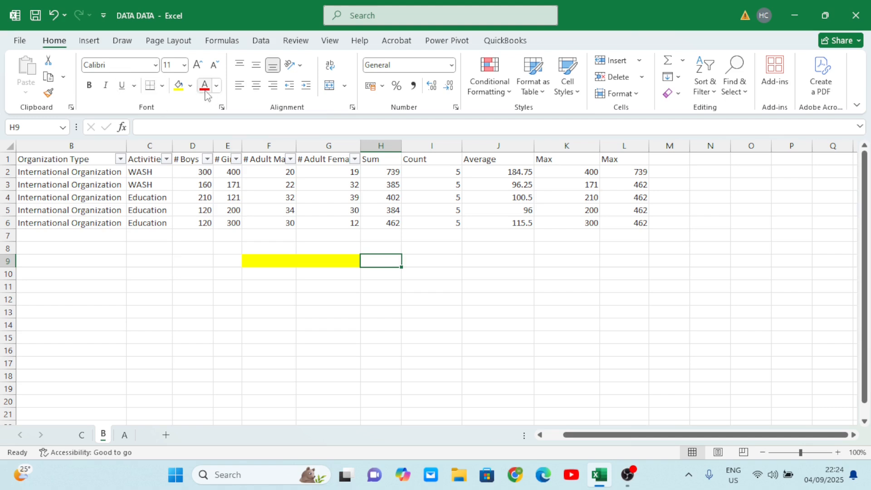
left_click(191, 86)
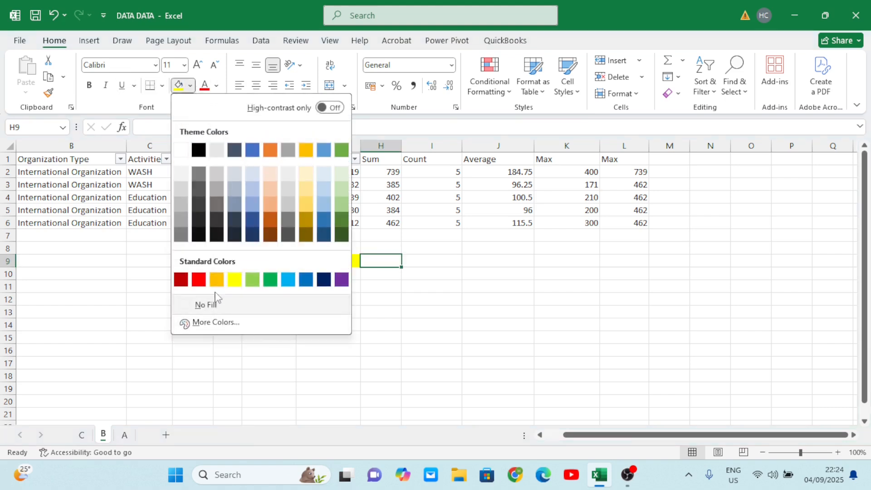
left_click(199, 280)
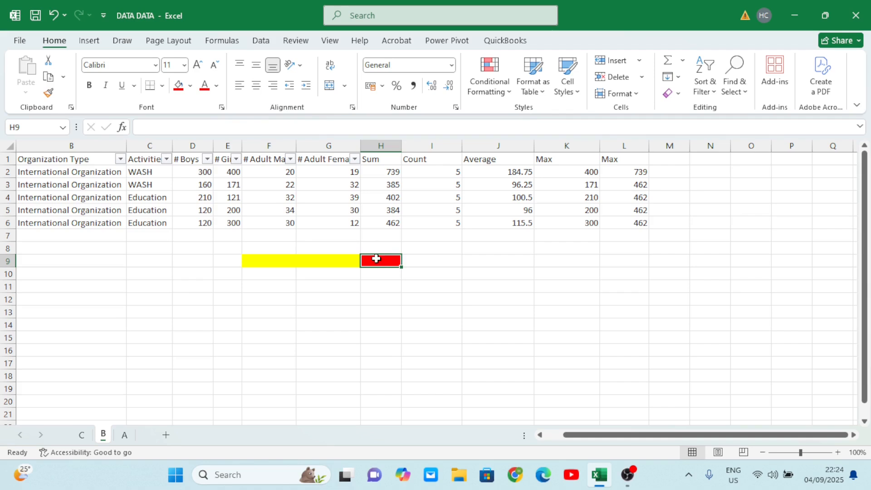
- Enter the formula =F9-G9 in the red cell H9
type("=")
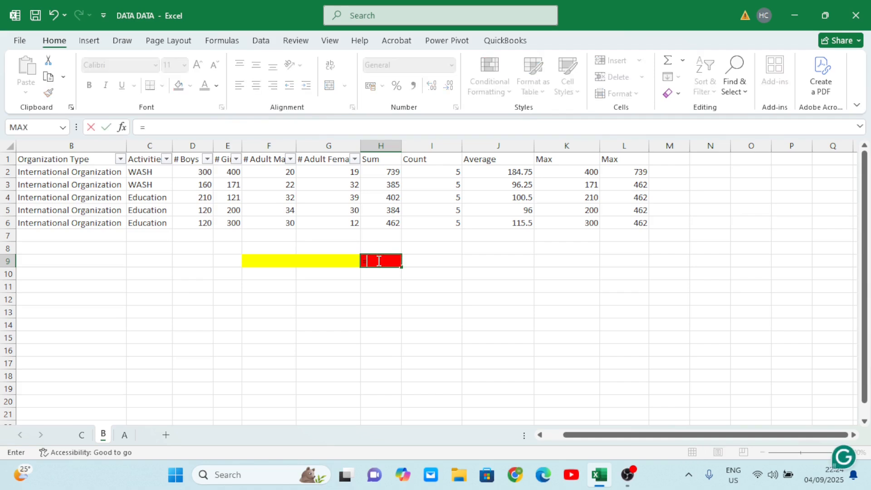
left_click(262, 260)
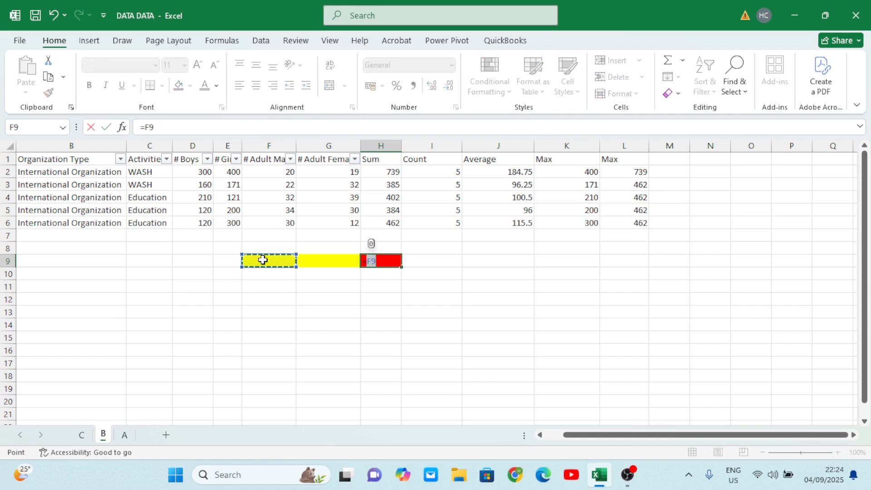
type("-")
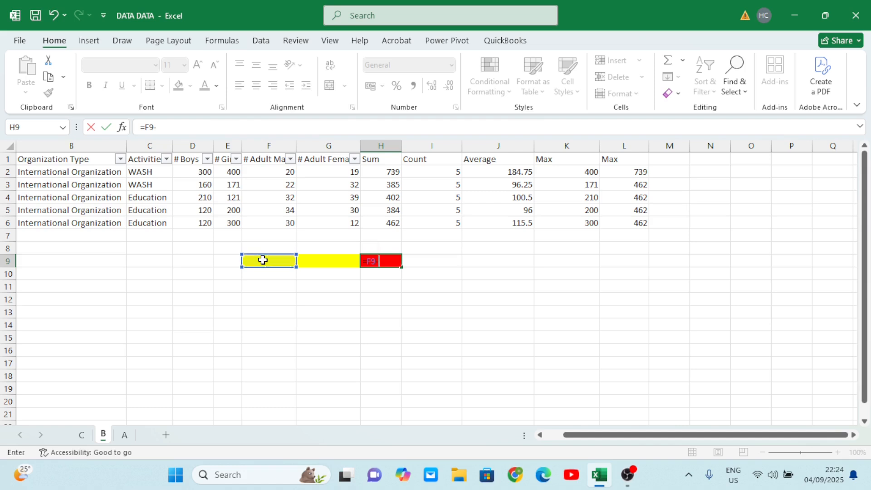
left_click(327, 264)
key("Tab")
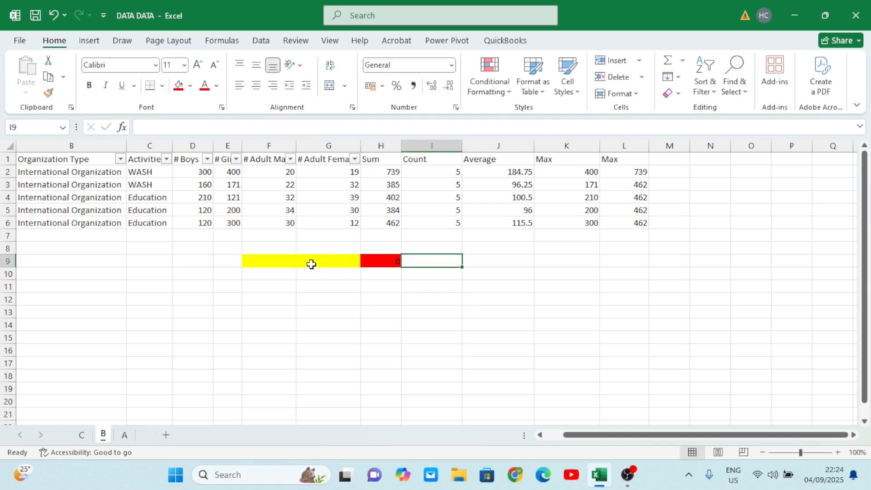
- Enter 10 in the yellow cell F9
left_click(837, 452)
left_click(837, 453)
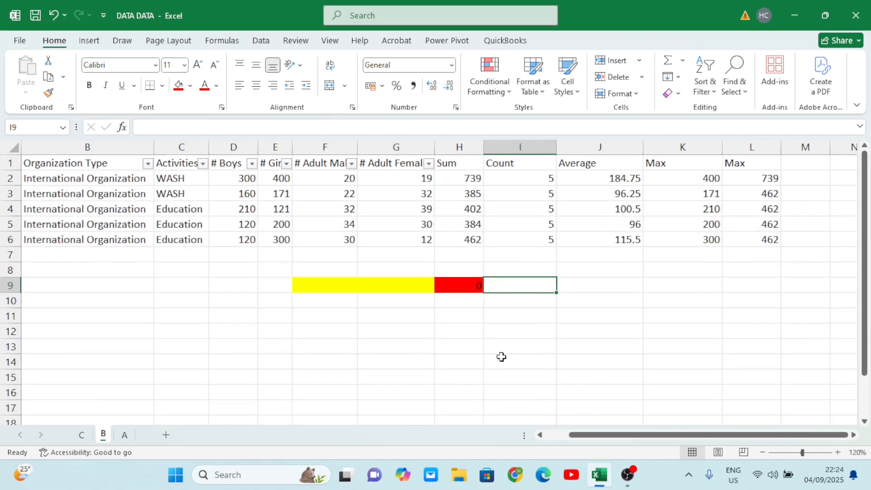
left_click(337, 285)
type("1")
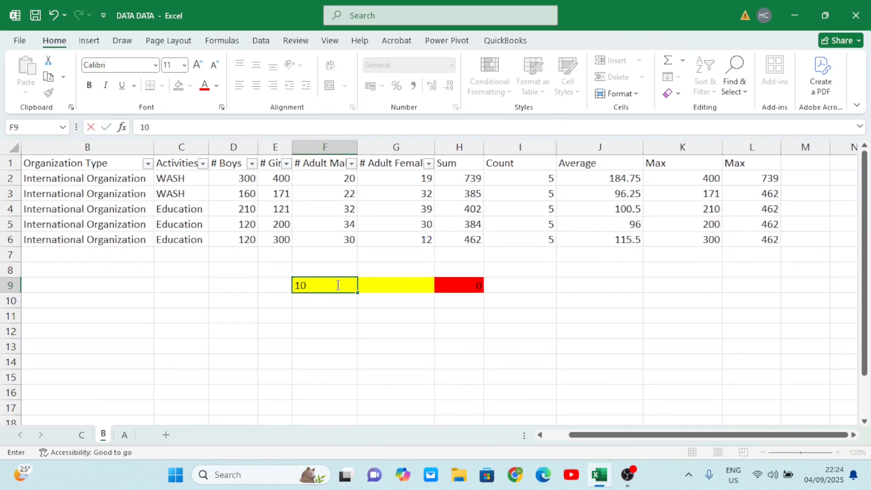
type("0")
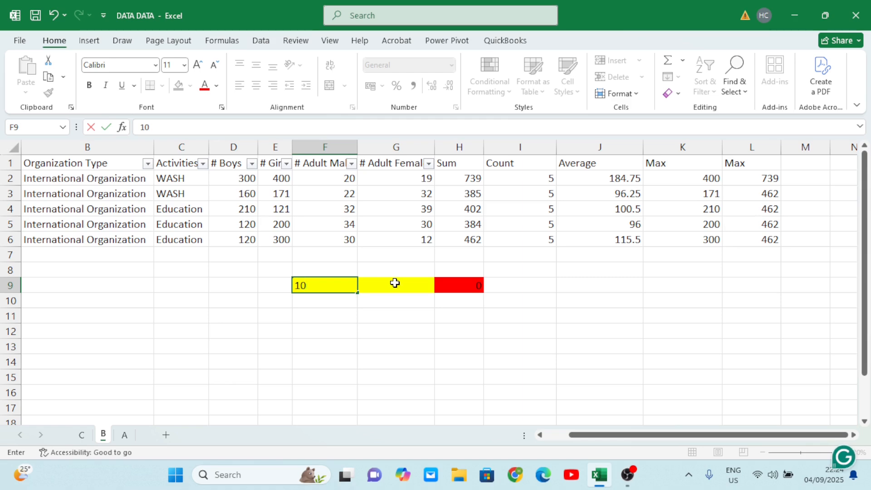
type("5")
key("BackSpace")
- Enter 5 in the yellow cell G9 as the number to subtract
left_click(394, 283)
double_click(394, 283)
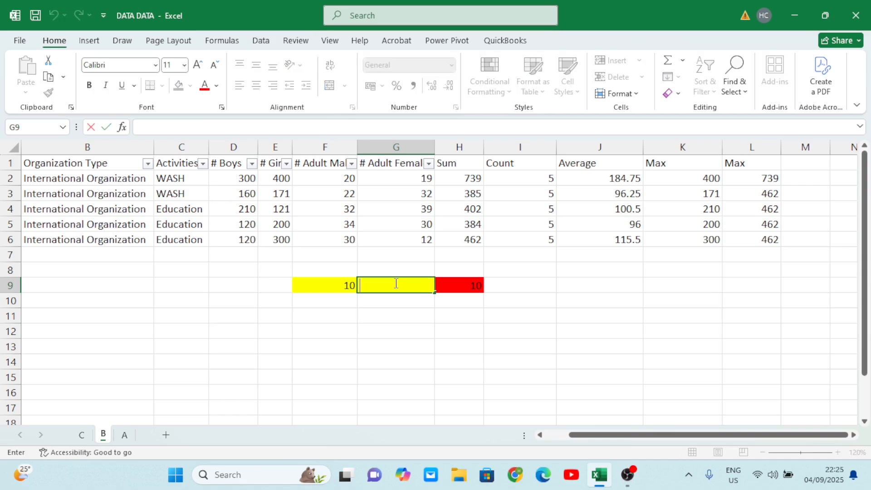
type("5")
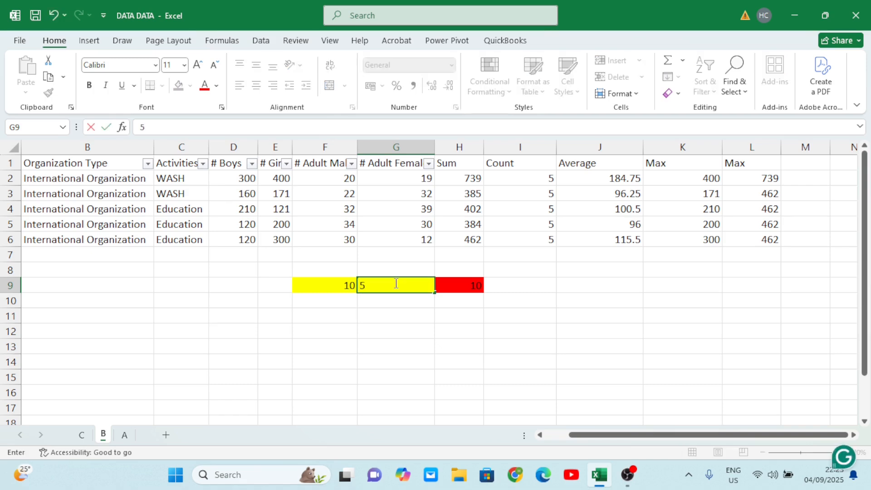
left_click(429, 361)
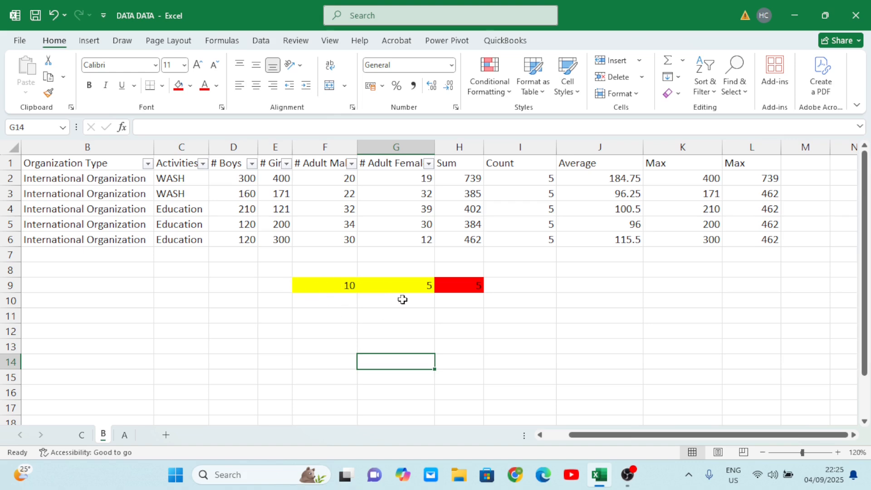
- Change the value in the yellow cell G9 to 10
left_click(397, 283)
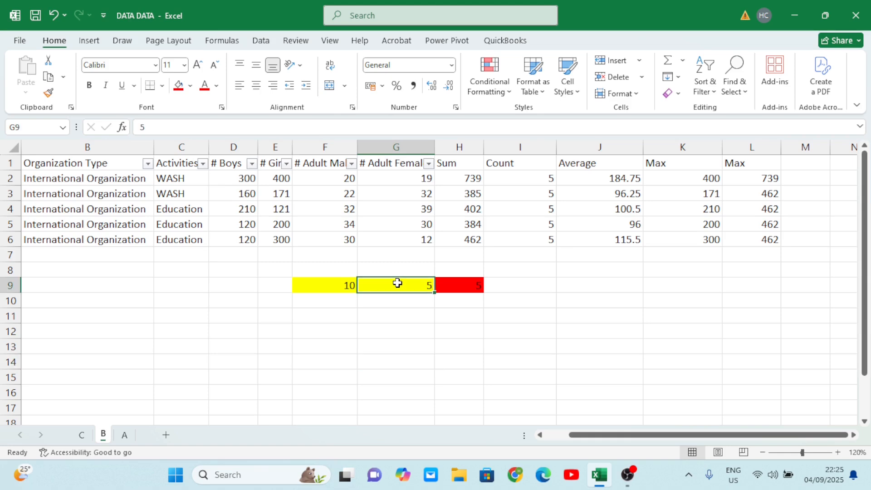
type("10")
left_click(426, 361)
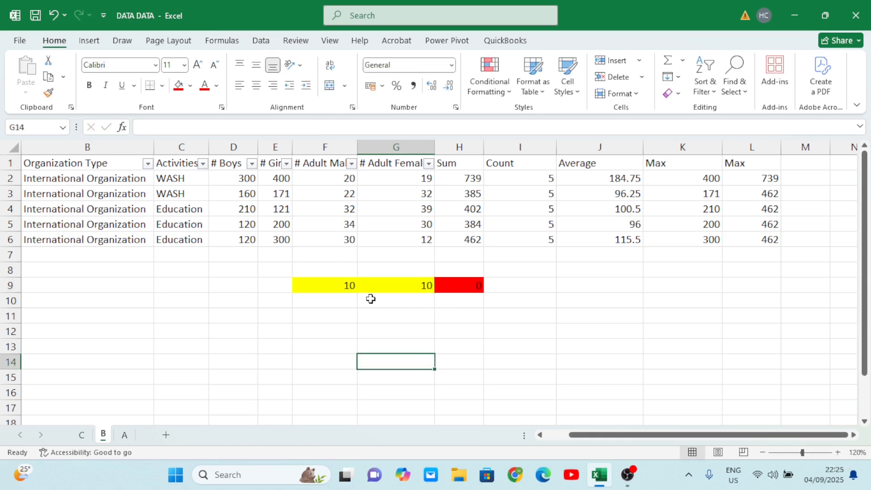
- Change the value in the yellow cell F9 to 100
left_click(342, 284)
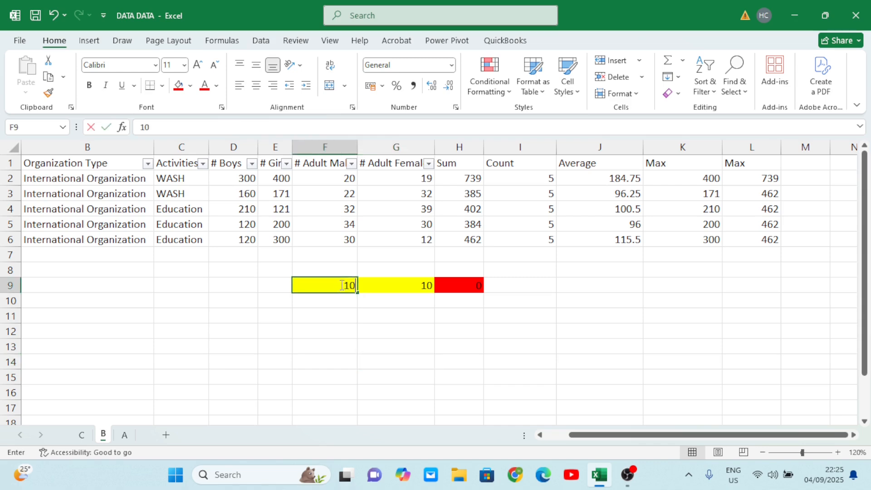
type("100")
left_click(395, 372)
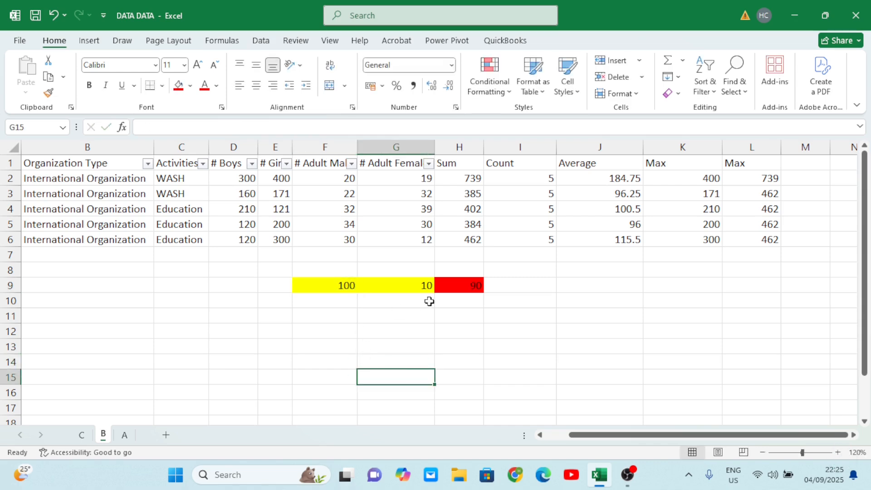
- Change the value in the yellow cell G9 to 100 to match F9
left_click(419, 285)
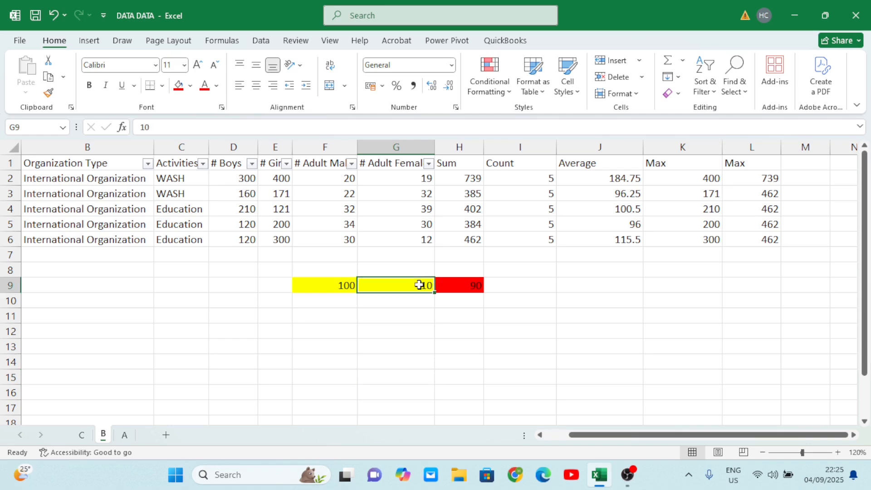
type("100")
left_click(441, 356)
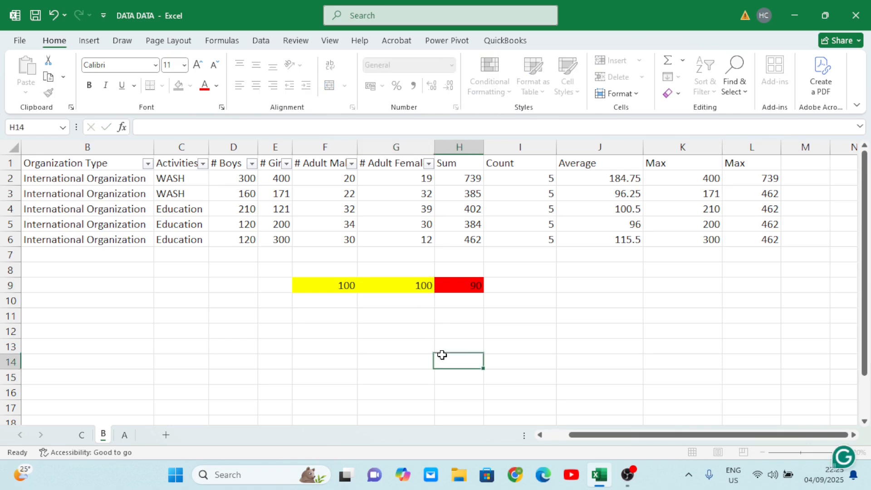
- Set the yellow cell G9 to 2000 so the number subtracted is larger than F9
left_click(409, 283)
type("2000")
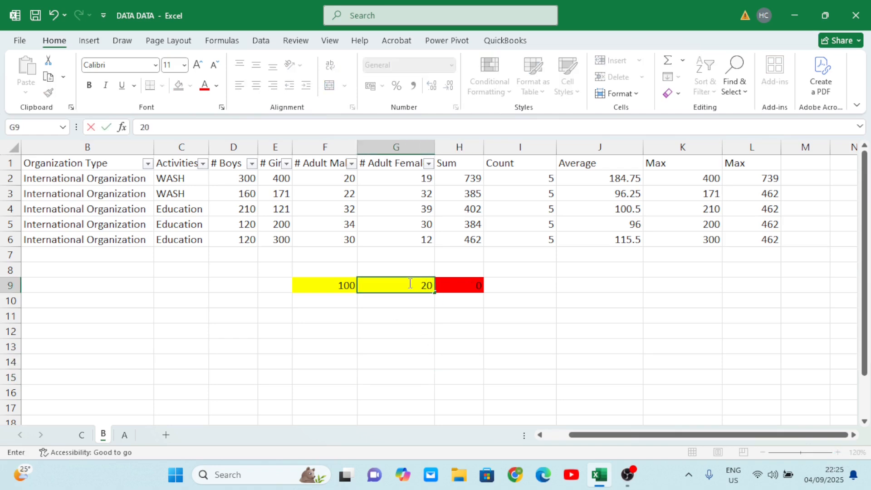
left_click(437, 371)
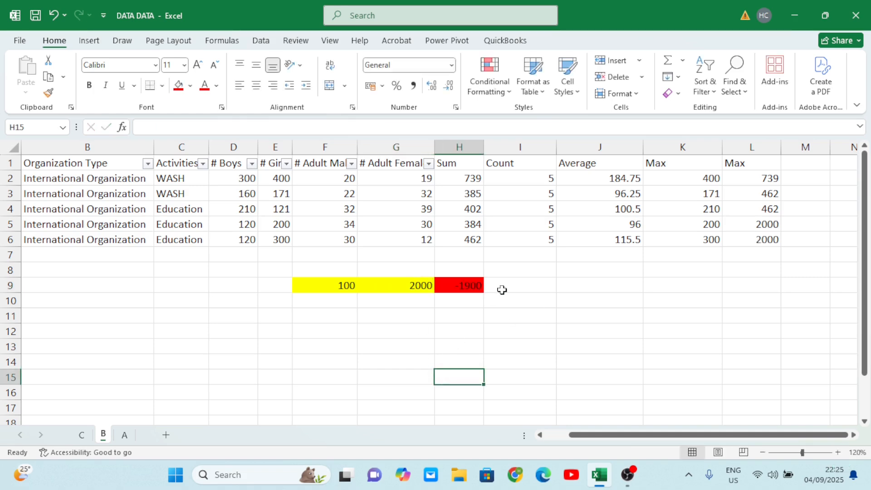